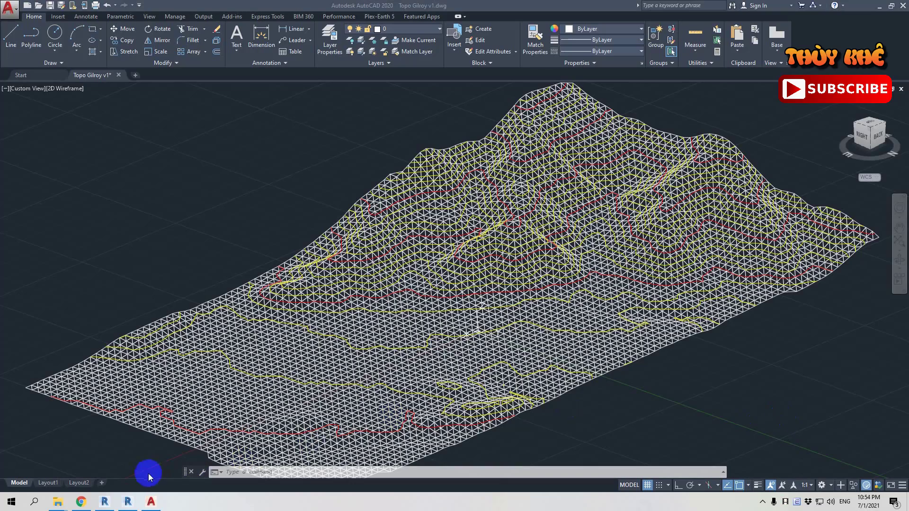
# - Orbit the Revit hillside site so the road runs lengthwise
pyautogui.click(128, 502)
pyautogui.scroll(3, 432, 404)
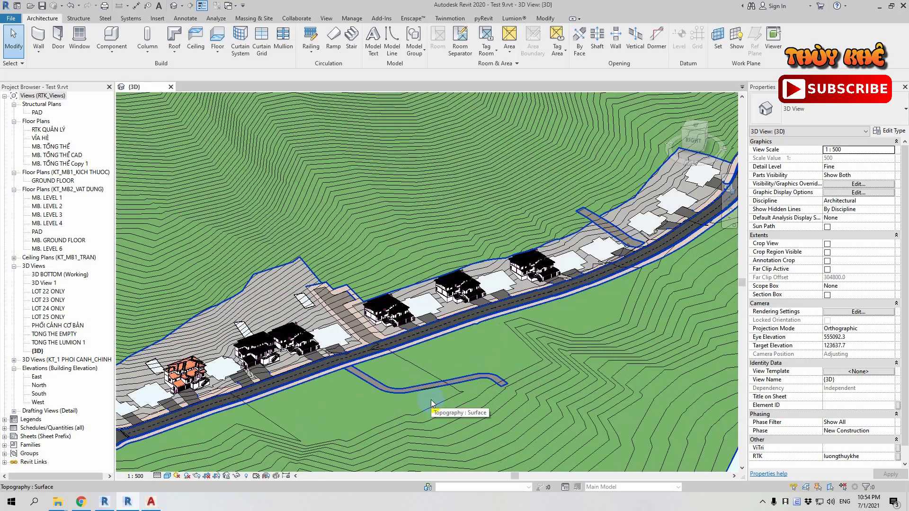
pyautogui.moveTo(431, 403)
pyautogui.keyDown('shift'); pyautogui.mouseDown(button='middle')
pyautogui.moveTo(548, 382)
pyautogui.moveTo(478, 368)
pyautogui.mouseUp(button='middle'); pyautogui.keyUp('shift')
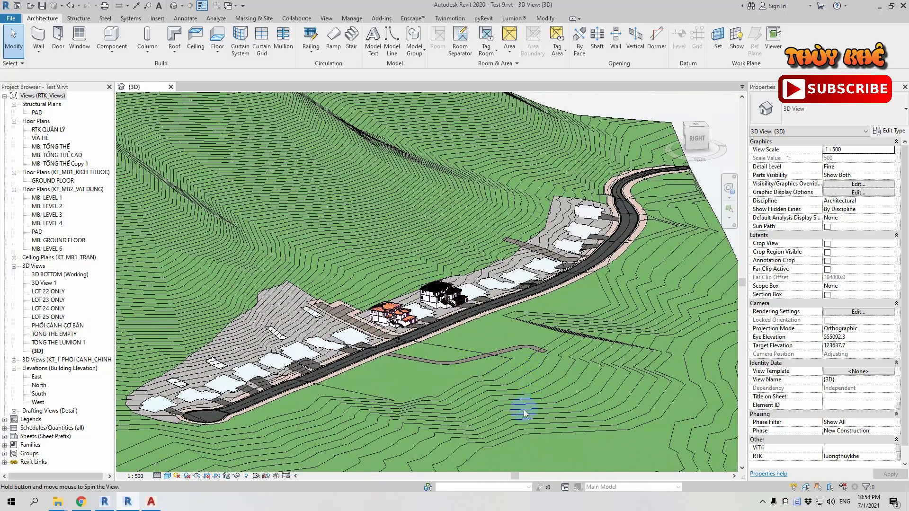
pyautogui.keyDown('shift'); pyautogui.moveTo(525, 413); pyautogui.dragTo(523, 462, button='middle'); pyautogui.keyUp('shift')
# - Orbit and pan the AutoCAD terrain mesh to inspect it from above and both sides
pyautogui.click(151, 502)
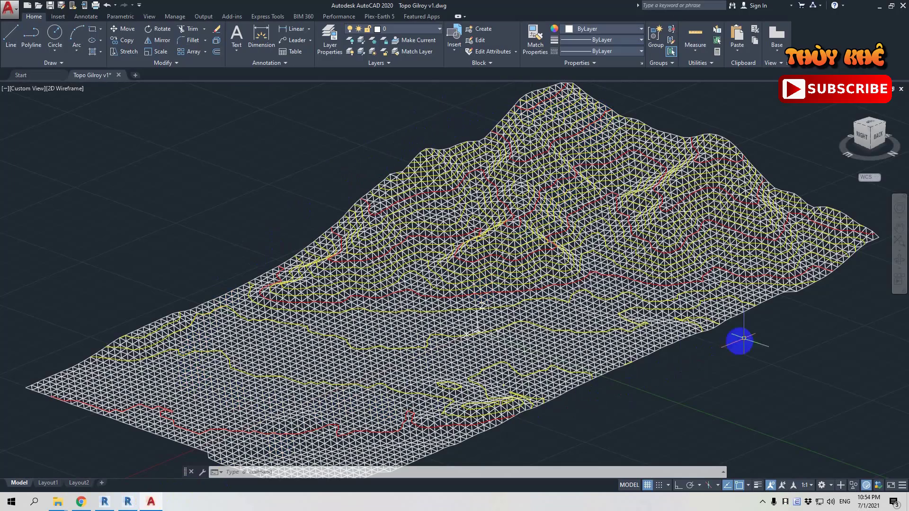
pyautogui.keyDown('shift'); pyautogui.moveTo(639, 162); pyautogui.dragTo(637, 256, button='middle'); pyautogui.keyUp('shift')
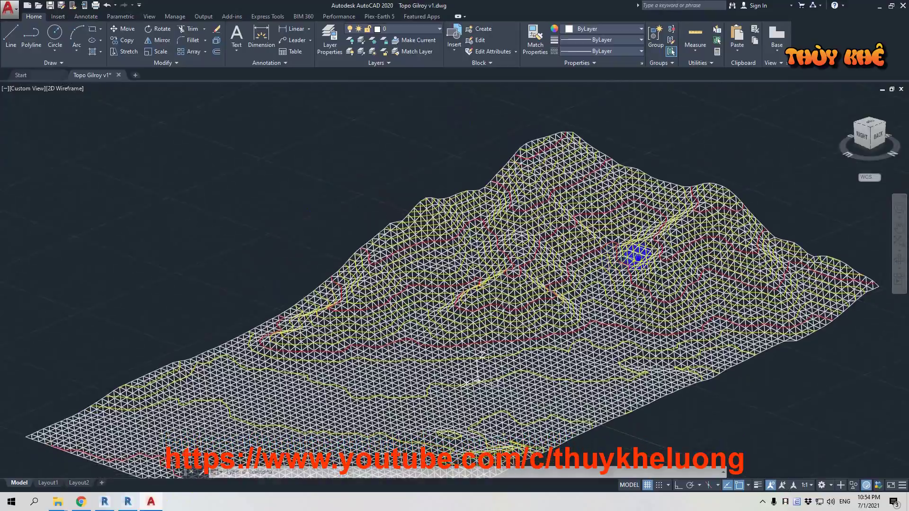
pyautogui.moveTo(869, 132)
pyautogui.moveTo(879, 129); pyautogui.dragTo(762, 118)
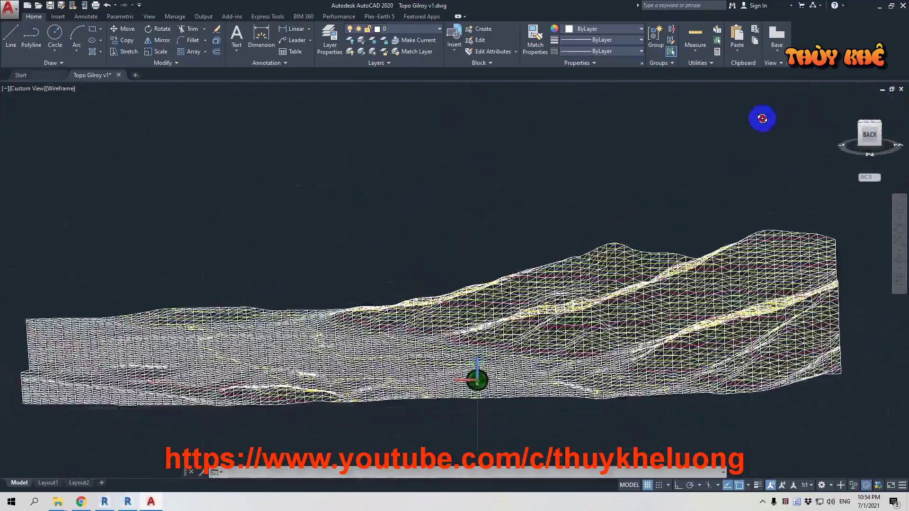
pyautogui.moveTo(763, 118)
pyautogui.keyDown('shift'); pyautogui.mouseDown(button='middle')
pyautogui.moveTo(251, 135)
pyautogui.moveTo(5, 112)
pyautogui.moveTo(2, 122)
pyautogui.moveTo(24, 130)
pyautogui.mouseUp(button='middle'); pyautogui.keyUp('shift')
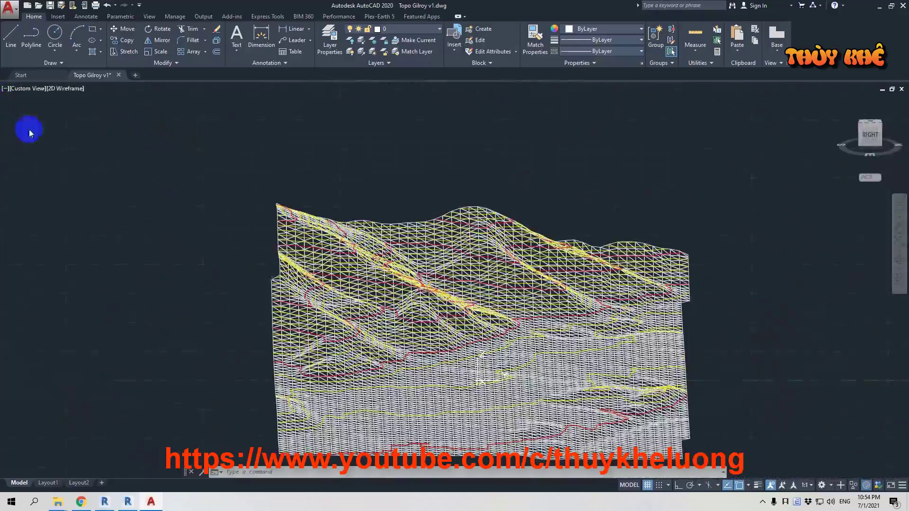
pyautogui.moveTo(879, 127)
pyautogui.mouseDown()
pyautogui.moveTo(771, 131)
pyautogui.moveTo(828, 132)
pyautogui.mouseUp()
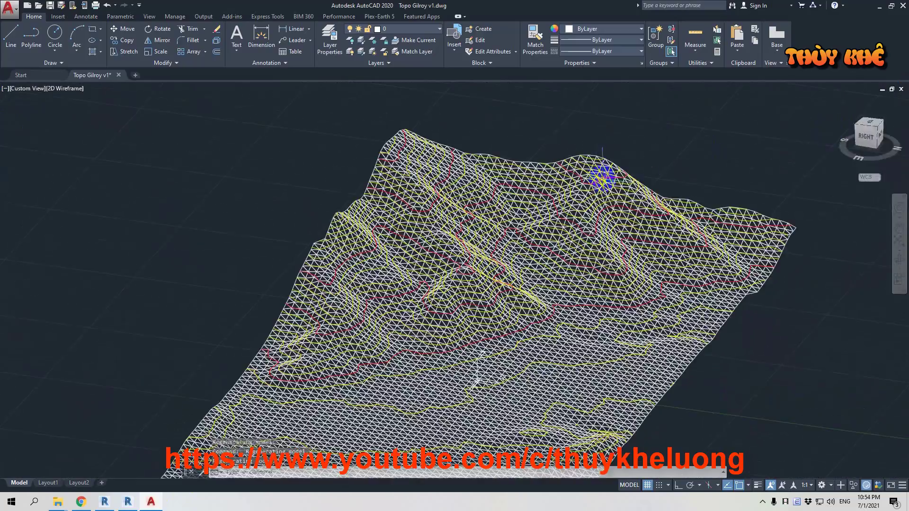
pyautogui.keyDown('shift'); pyautogui.moveTo(771, 137); pyautogui.dragTo(736, 194, button='middle'); pyautogui.keyUp('shift')
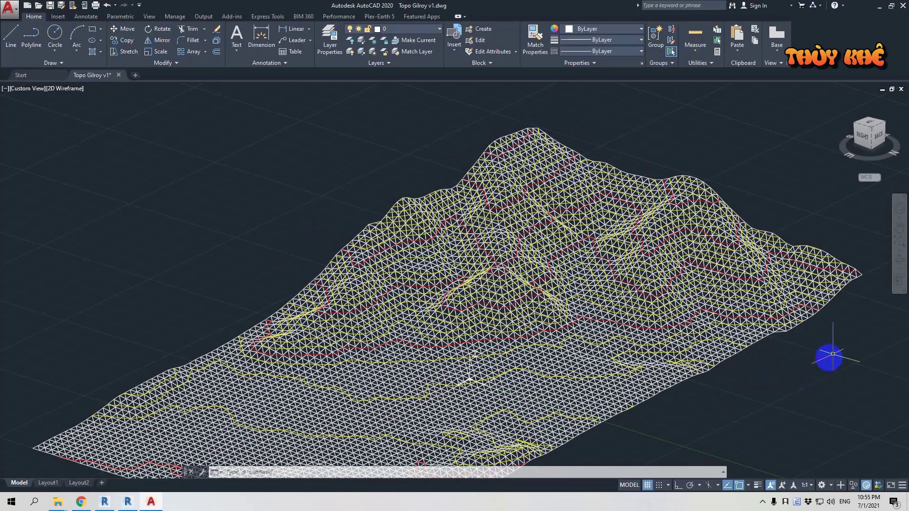
pyautogui.moveTo(265, 383)
pyautogui.mouseDown(button='middle')
pyautogui.moveTo(289, 366)
pyautogui.moveTo(301, 331)
pyautogui.mouseUp(button='middle')
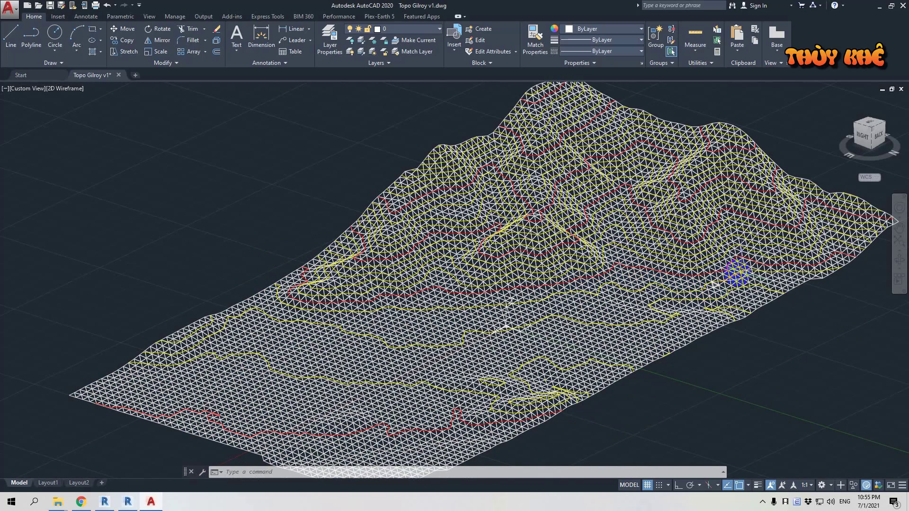
# - Orbit the Revit site around the houses and road loop, then minimize it for Revit 2021
pyautogui.click(128, 502)
pyautogui.moveTo(573, 331)
pyautogui.keyDown('shift'); pyautogui.mouseDown(button='middle')
pyautogui.moveTo(646, 345)
pyautogui.moveTo(420, 353)
pyautogui.mouseUp(button='middle'); pyautogui.keyUp('shift')
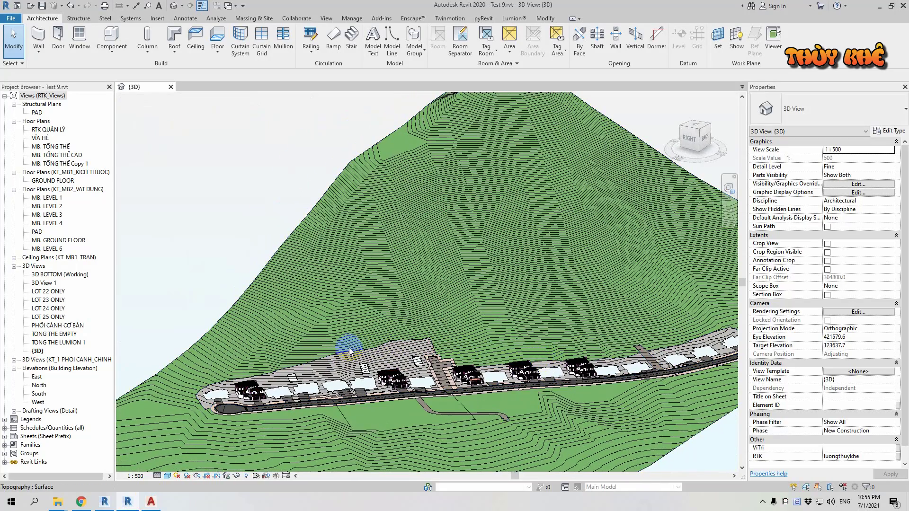
pyautogui.scroll(3, 316, 362)
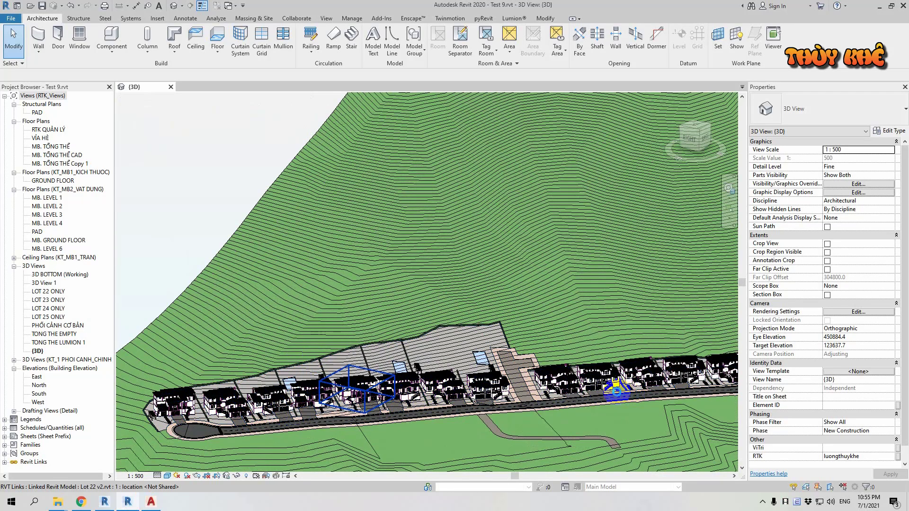
pyautogui.keyDown('shift'); pyautogui.moveTo(616, 391); pyautogui.dragTo(249, 393, button='middle'); pyautogui.keyUp('shift')
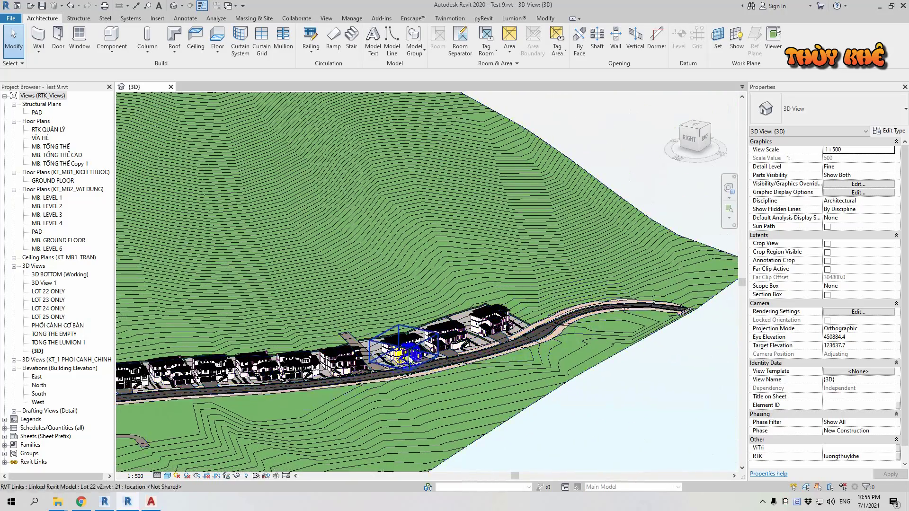
pyautogui.keyDown('shift'); pyautogui.moveTo(396, 376); pyautogui.dragTo(479, 231, button='middle'); pyautogui.keyUp('shift')
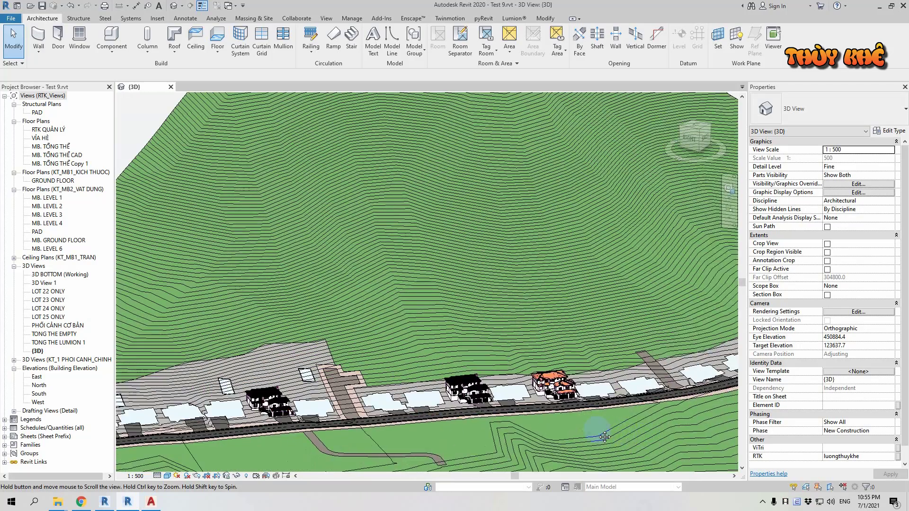
pyautogui.keyDown('shift'); pyautogui.moveTo(323, 362); pyautogui.dragTo(303, 435, button='middle'); pyautogui.keyUp('shift')
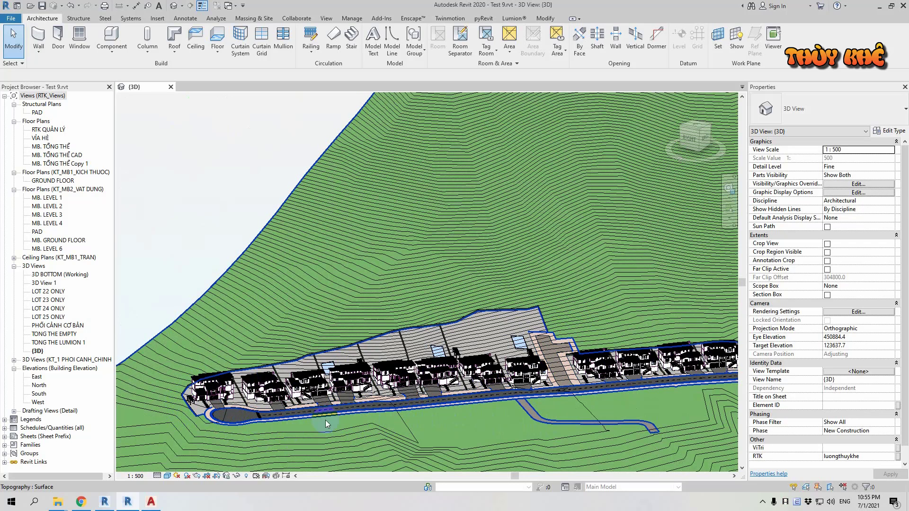
pyautogui.click(878, 7)
pyautogui.click(105, 502)
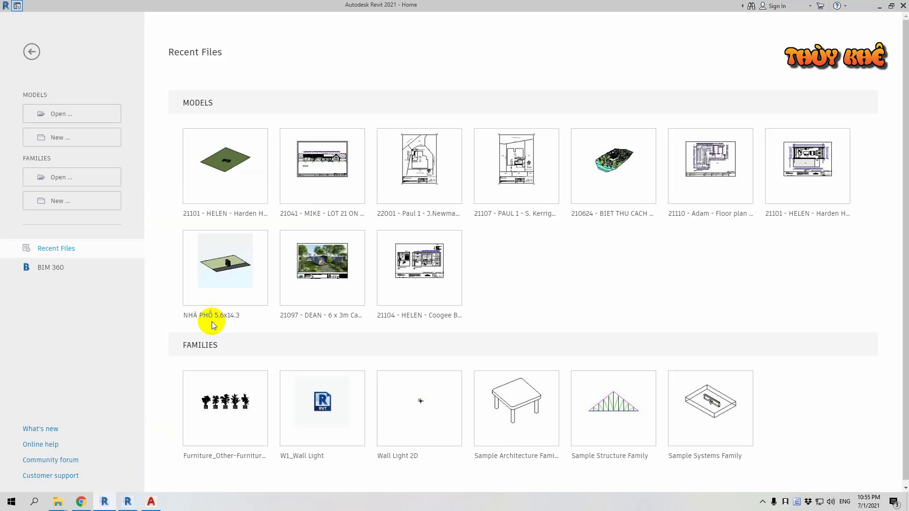
# - Start a DefaultMetric project, show its Default 3D View, and open Insert > Link CAD
pyautogui.hotkey('ctrl', 'n')
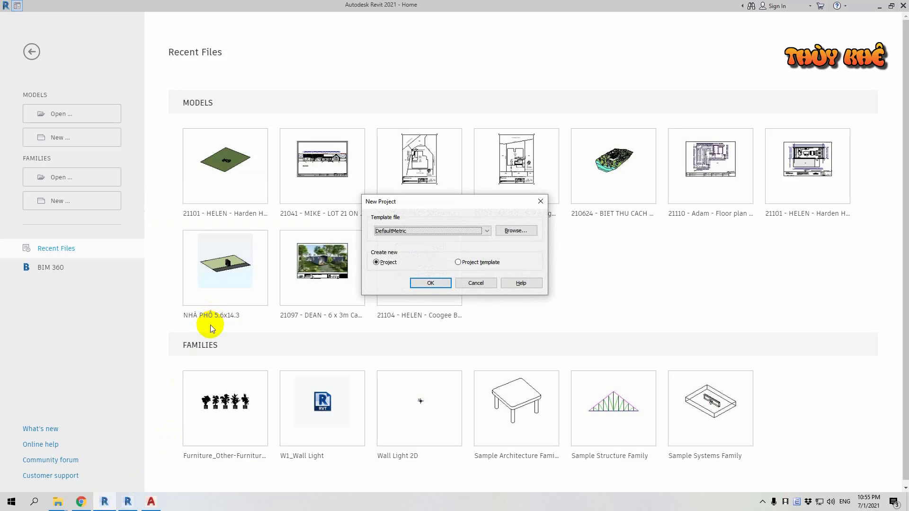
pyautogui.press('Return')
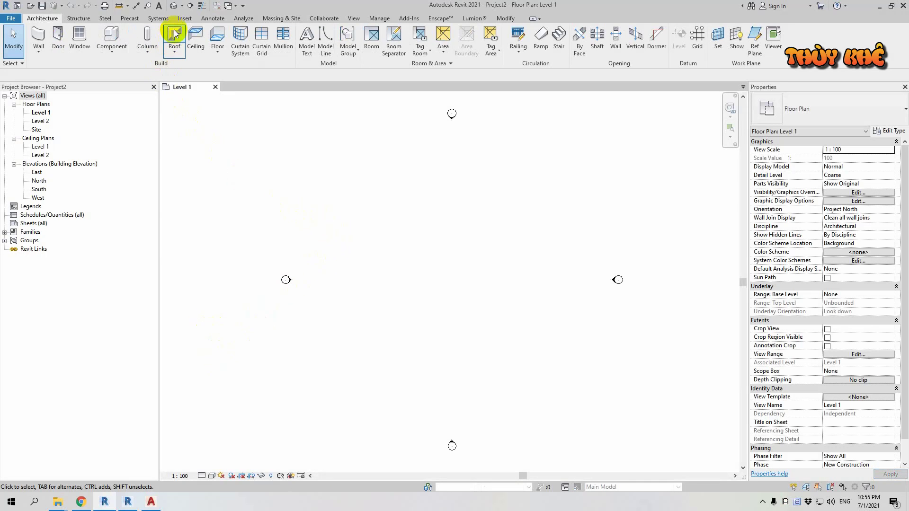
pyautogui.click(178, 6)
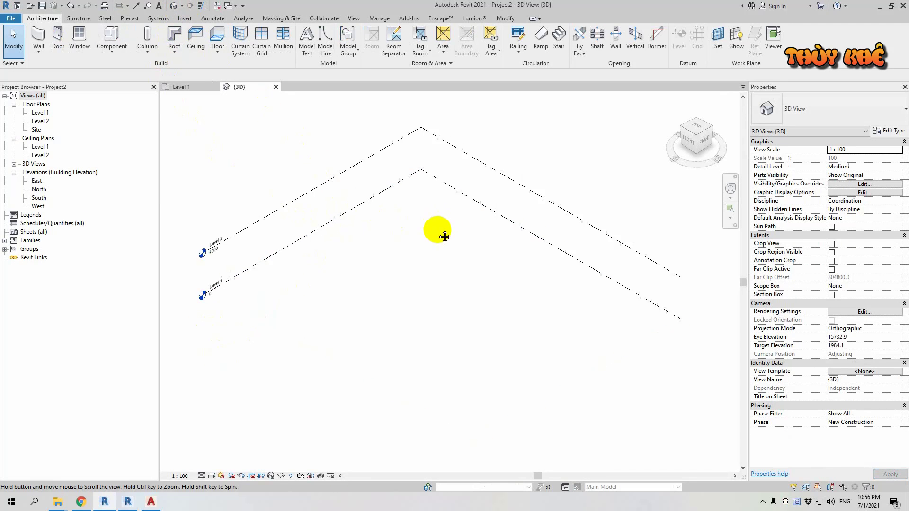
pyautogui.click(185, 19)
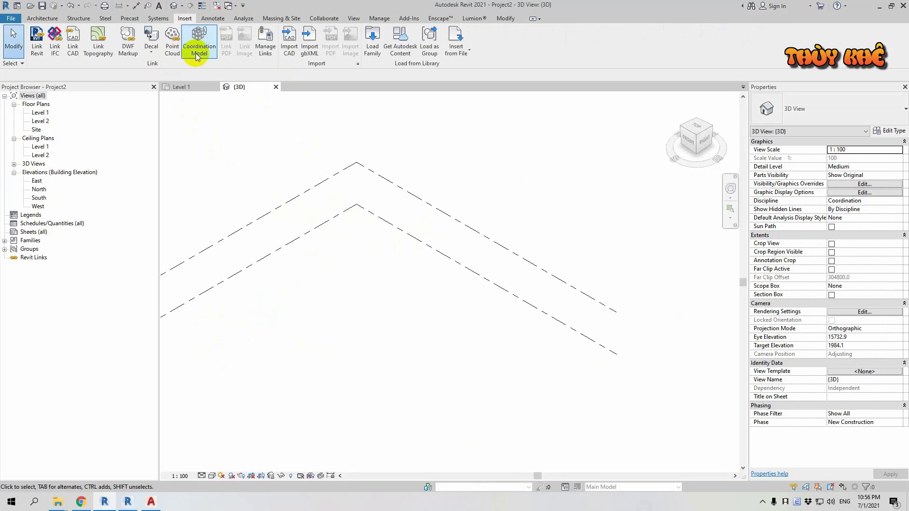
pyautogui.click(73, 35)
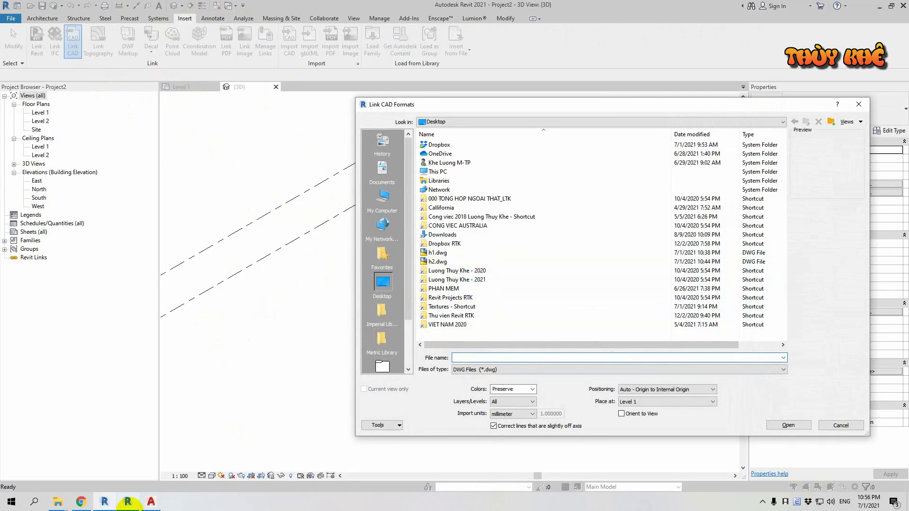
# - Pan the AutoCAD terrain mesh and accept the drawing units settings
pyautogui.click(151, 501)
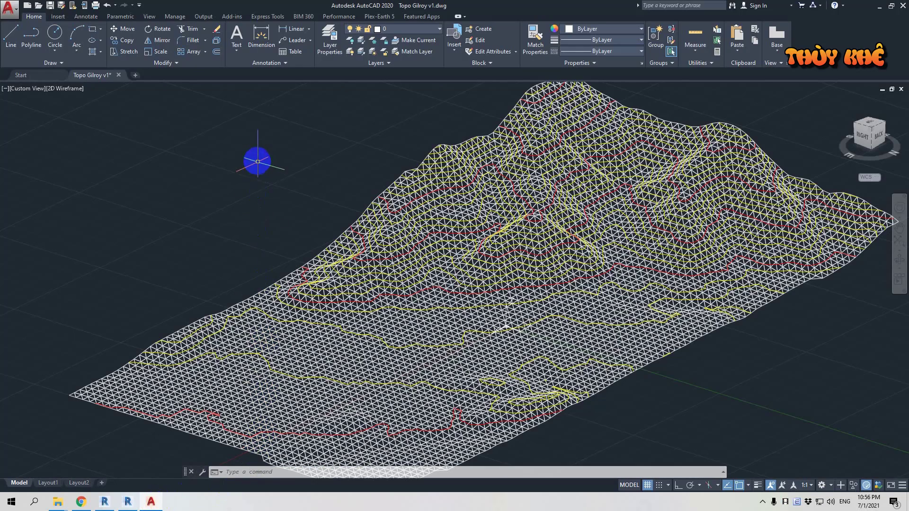
pyautogui.moveTo(259, 156); pyautogui.dragTo(250, 172, button='middle')
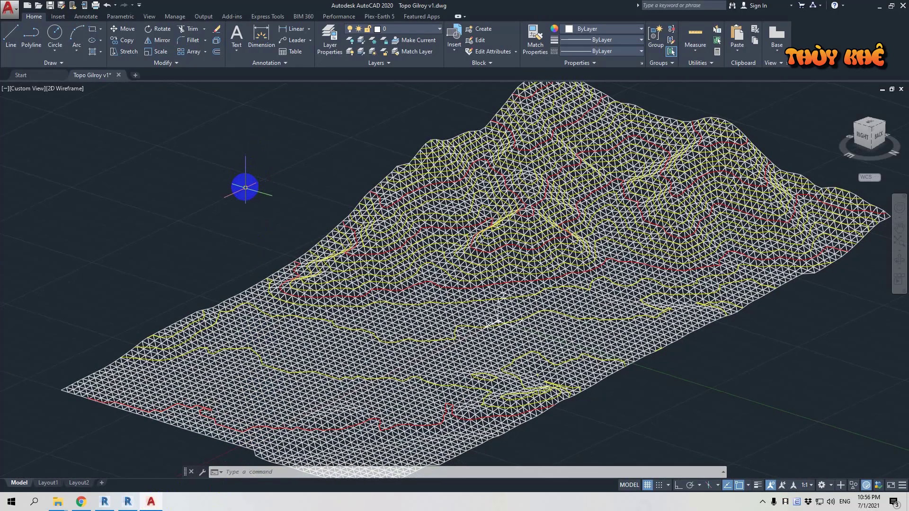
pyautogui.moveTo(324, 229); pyautogui.dragTo(275, 240, button='middle')
pyautogui.write('UN')
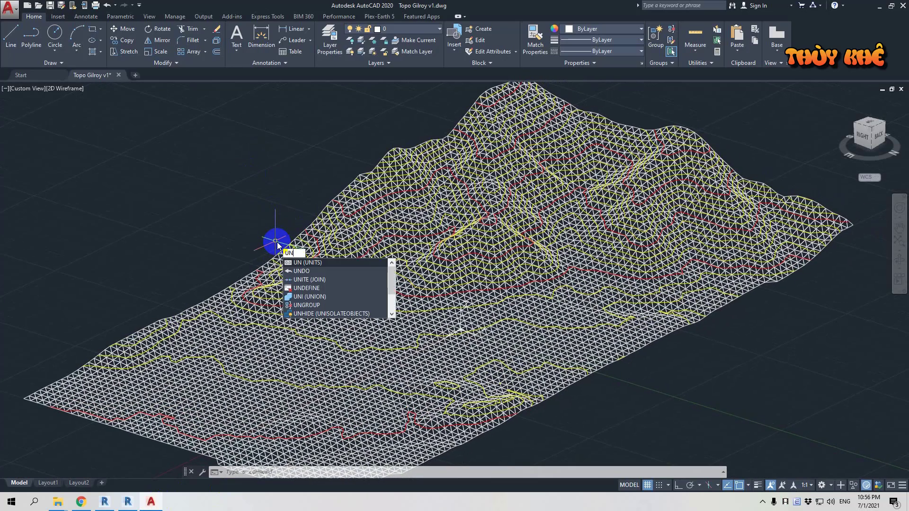
pyautogui.press('Return')
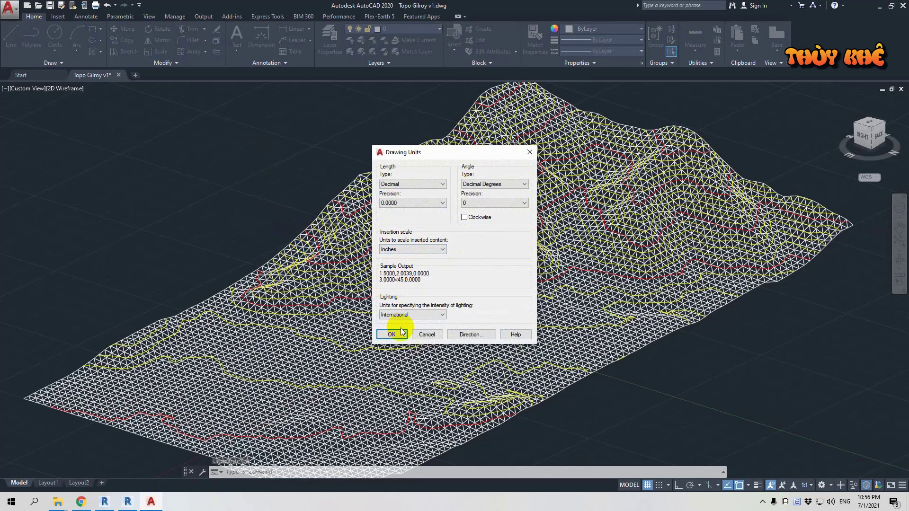
pyautogui.click(422, 334)
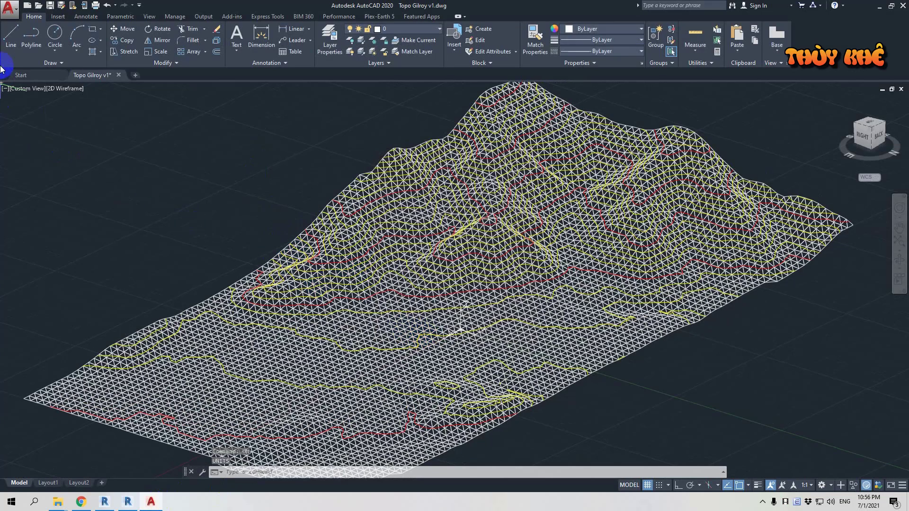
# - Save the drawing as h3.dwg on the Desktop and switch back to Revit
pyautogui.click(8, 13)
pyautogui.click(41, 124)
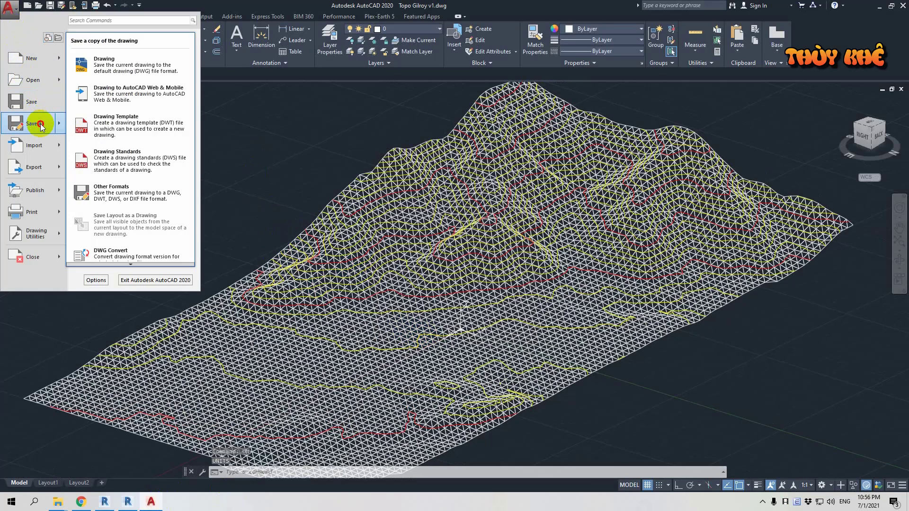
pyautogui.click(40, 124)
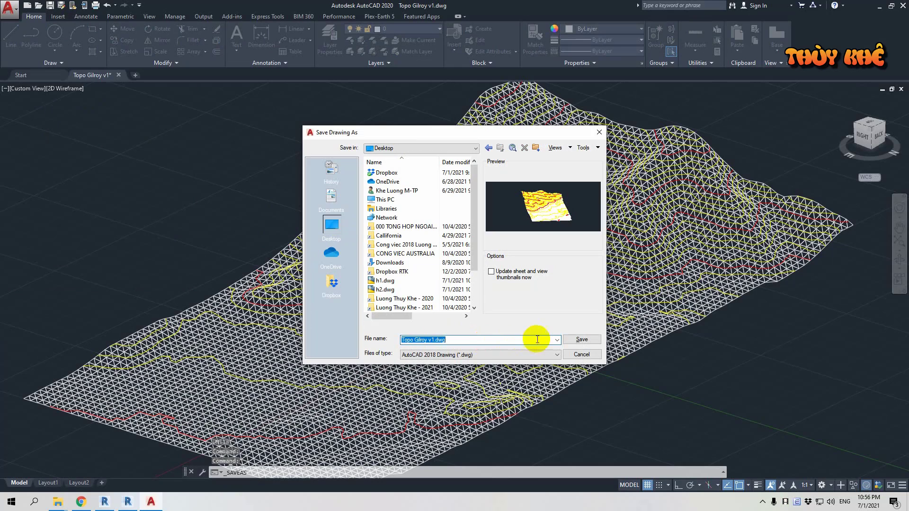
pyautogui.write('h3')
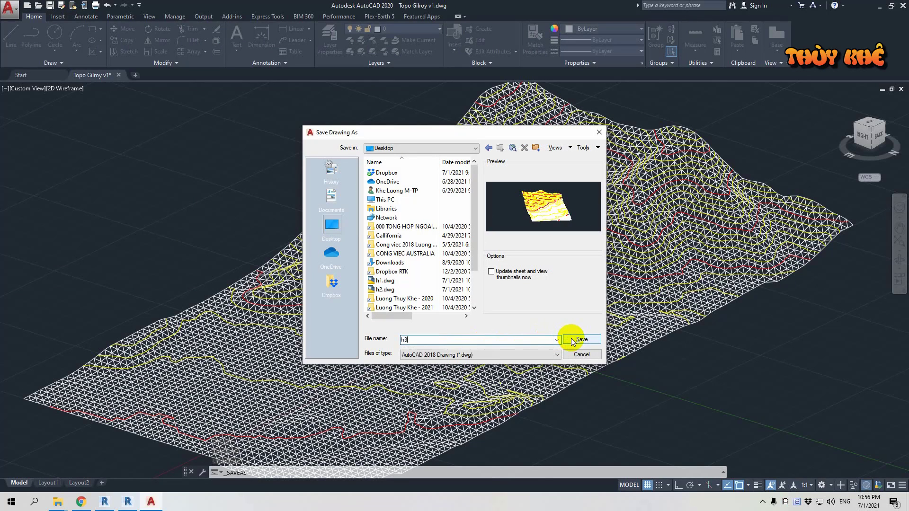
pyautogui.click(578, 339)
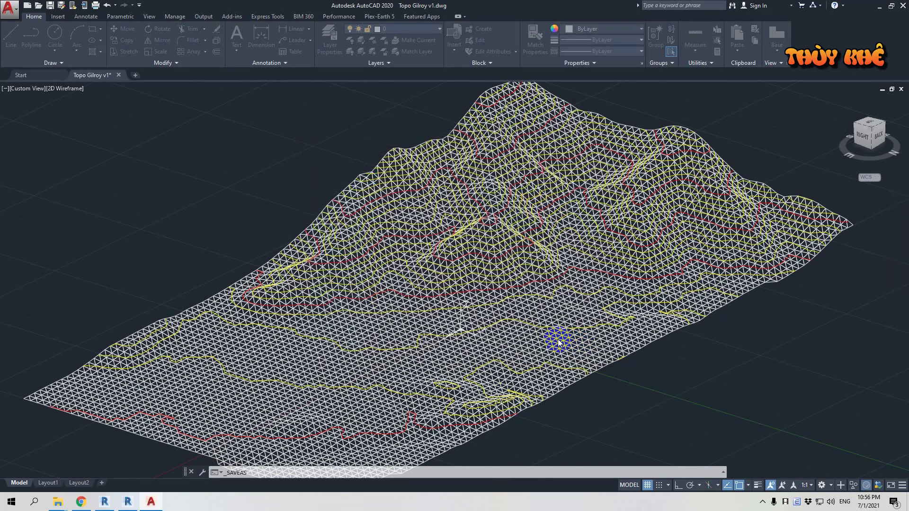
pyautogui.click(128, 502)
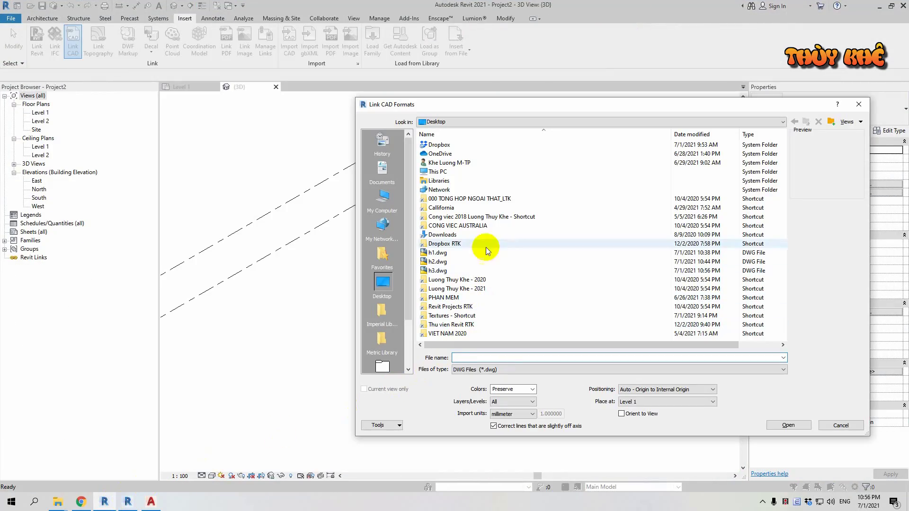
# - Link h3.dwg with inch import units and Auto - Center to Center positioning
pyautogui.click(438, 270)
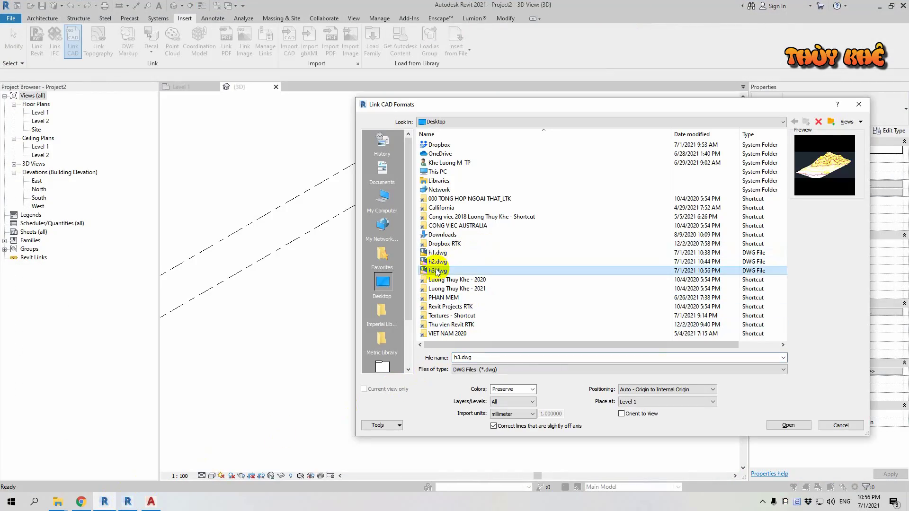
pyautogui.click(520, 414)
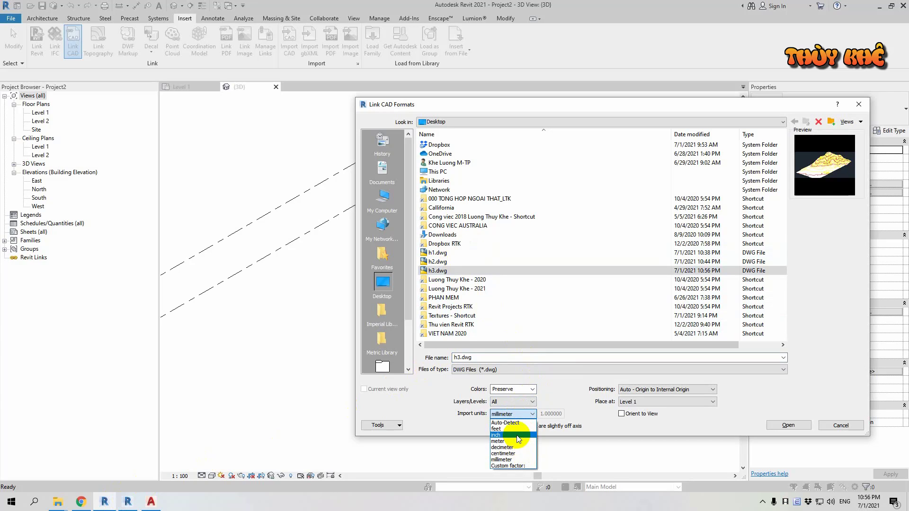
pyautogui.click(517, 435)
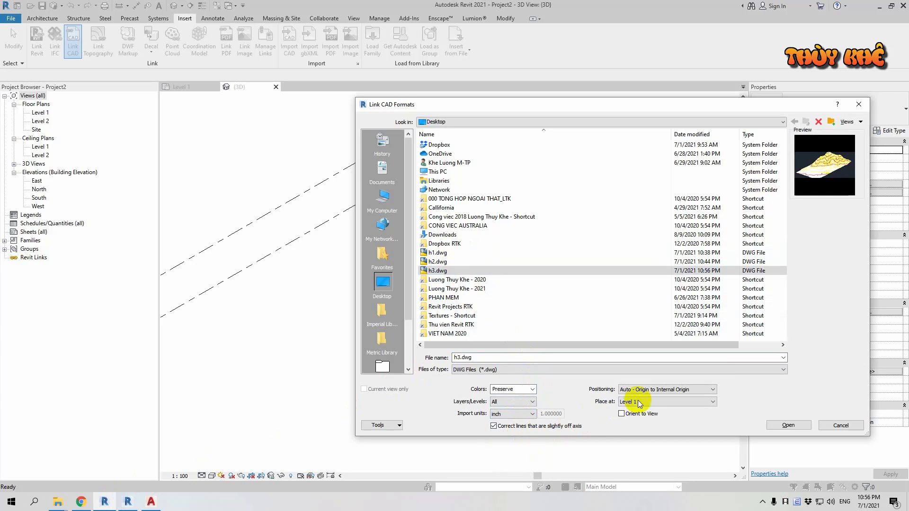
pyautogui.click(652, 389)
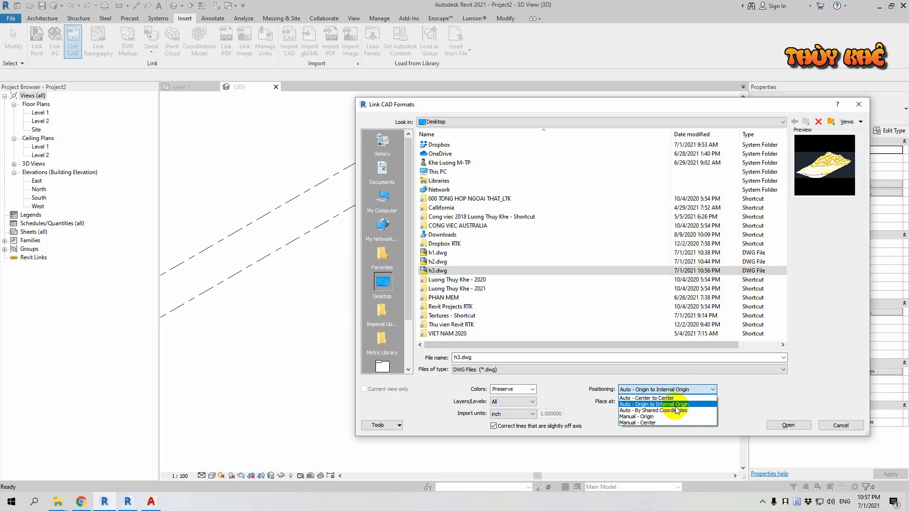
pyautogui.click(676, 398)
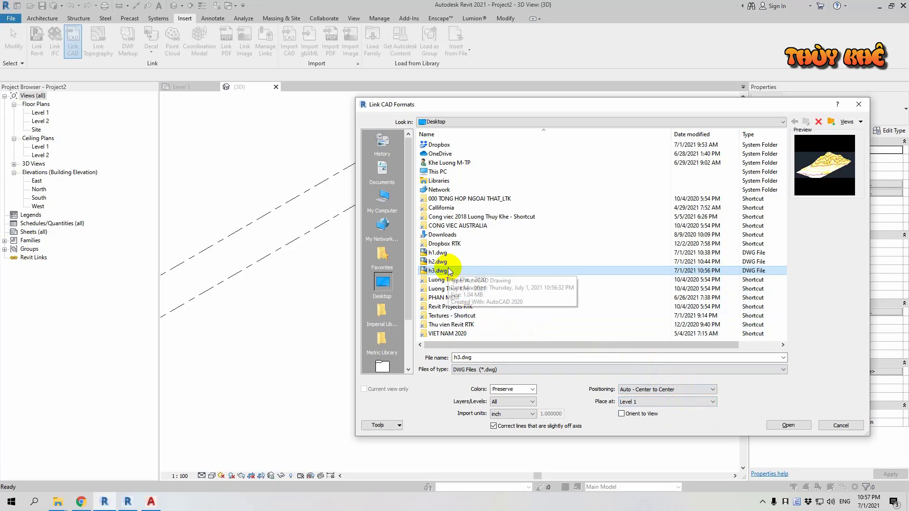
pyautogui.click(783, 425)
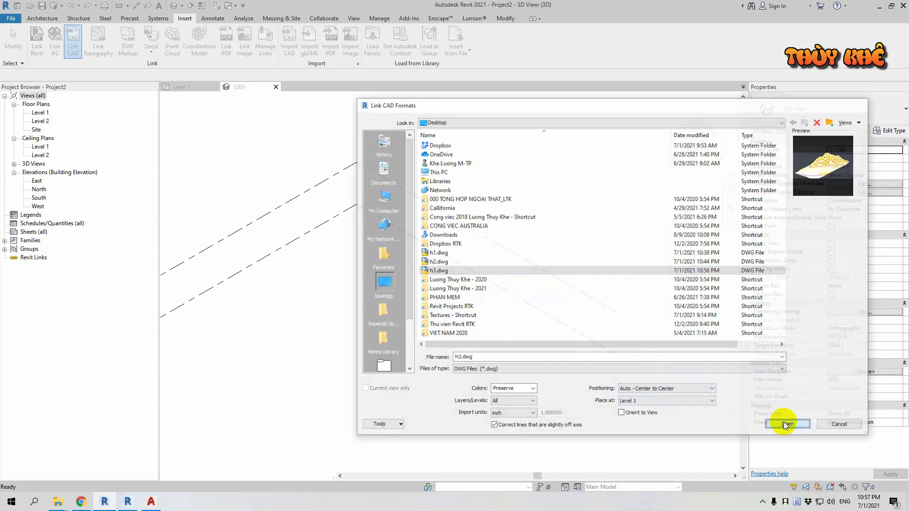
pyautogui.scroll(-5, 438, 265)
# - Select the linked h3 terrain, orbit it to a side view, then deselect it
pyautogui.scroll(-3, 438, 266)
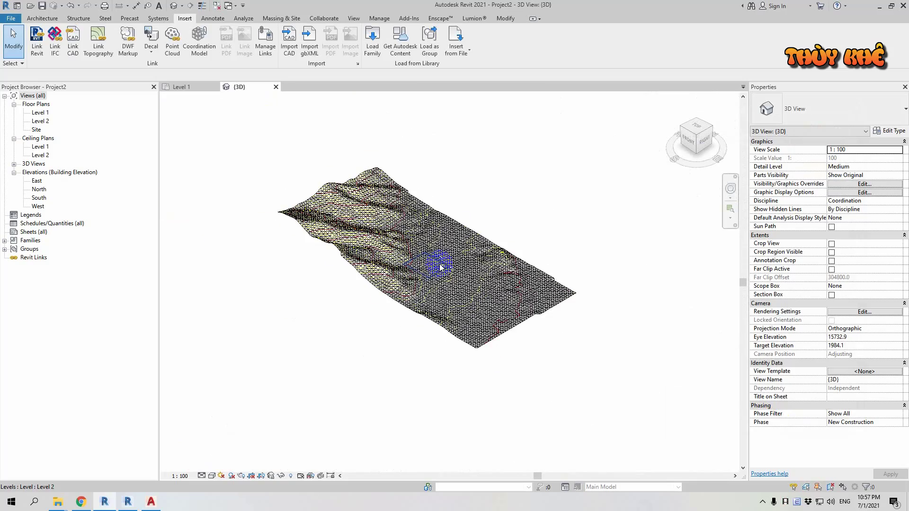
pyautogui.click(392, 239)
pyautogui.moveTo(489, 280)
pyautogui.keyDown('shift'); pyautogui.mouseDown(button='middle')
pyautogui.moveTo(582, 158)
pyautogui.moveTo(549, 134)
pyautogui.moveTo(356, 165)
pyautogui.moveTo(186, 95)
pyautogui.moveTo(203, 193)
pyautogui.moveTo(285, 242)
pyautogui.moveTo(631, 355)
pyautogui.moveTo(609, 379)
pyautogui.moveTo(574, 392)
pyautogui.moveTo(521, 374)
pyautogui.moveTo(601, 388)
pyautogui.mouseUp(button='middle'); pyautogui.keyUp('shift')
pyautogui.click(631, 355)
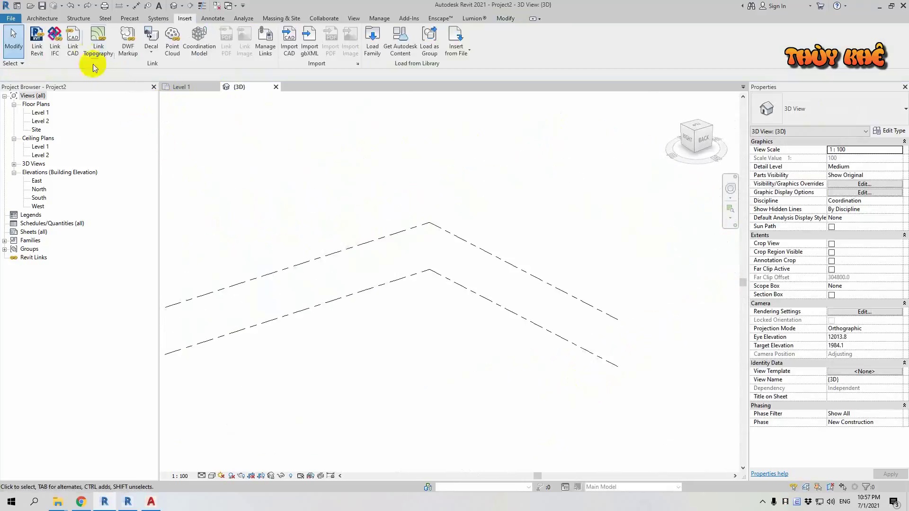
# - Relink h3.dwg with Layers set to All and Colors set to Preserve
pyautogui.click(76, 49)
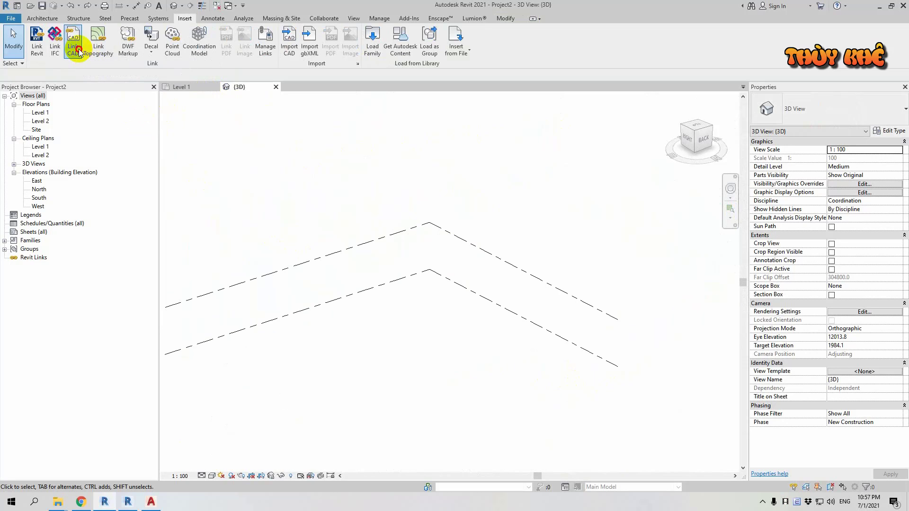
pyautogui.click(454, 270)
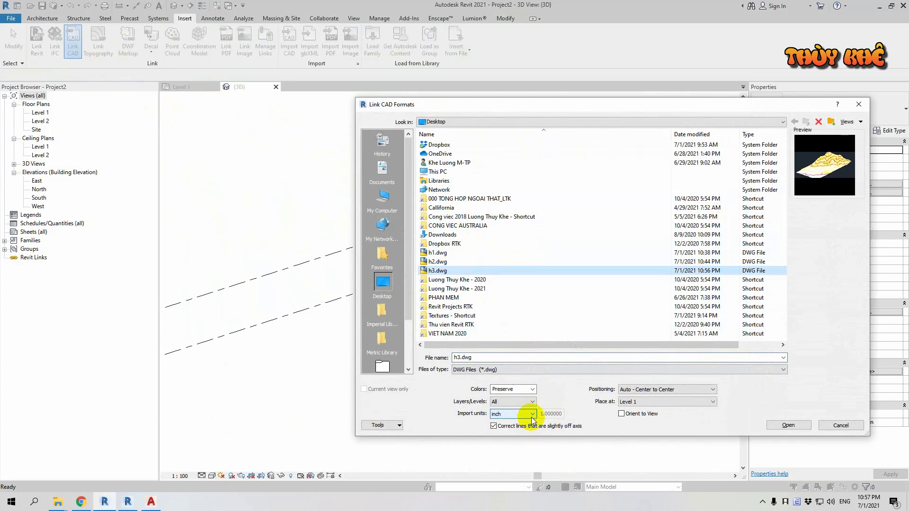
pyautogui.click(533, 401)
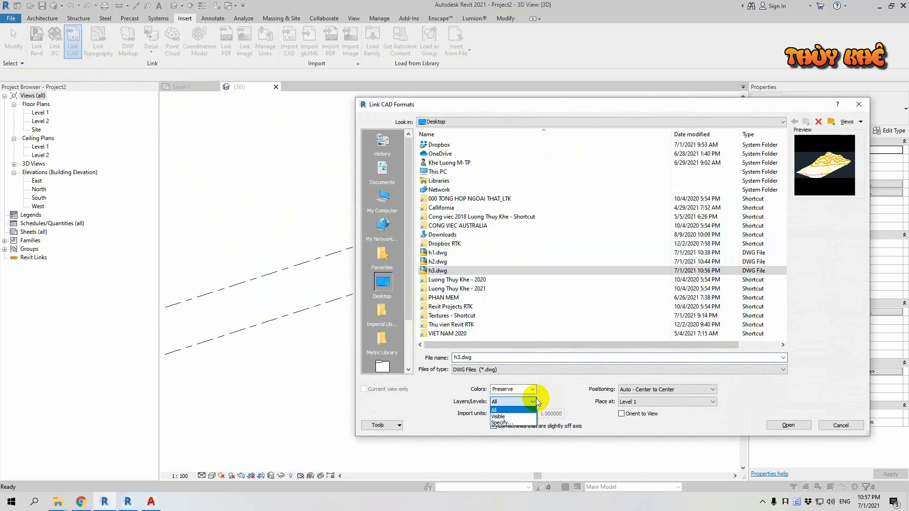
pyautogui.click(537, 401)
pyautogui.click(533, 390)
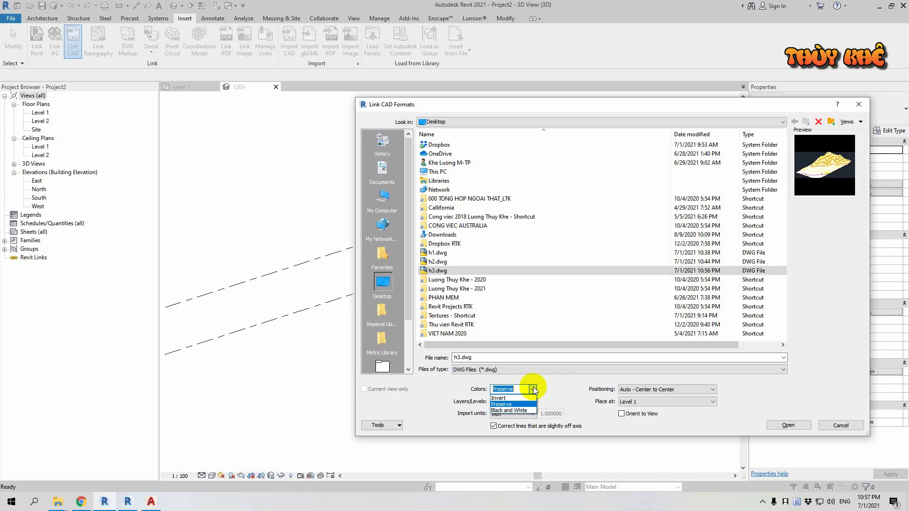
pyautogui.click(569, 392)
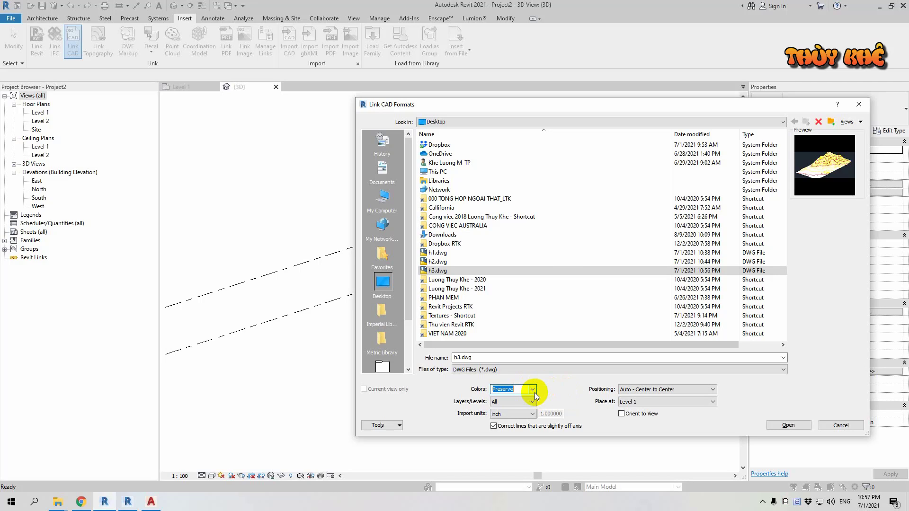
pyautogui.click(533, 390)
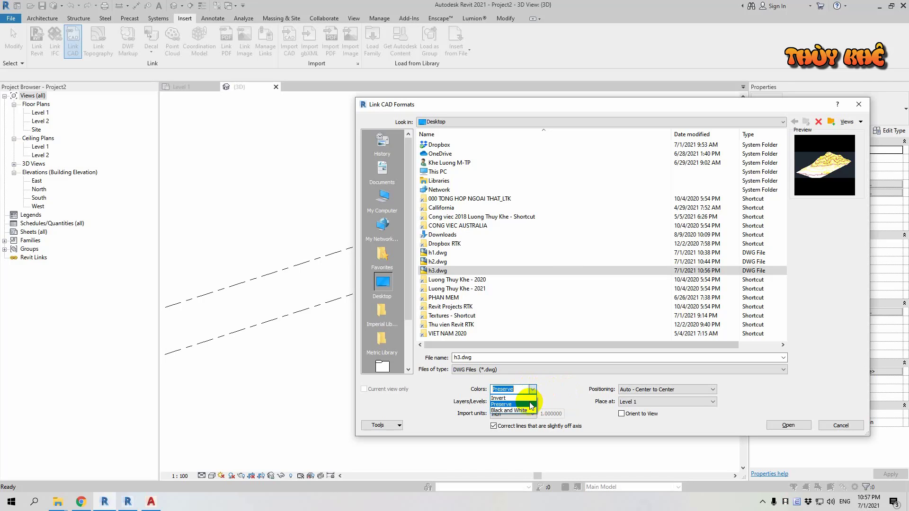
pyautogui.click(532, 404)
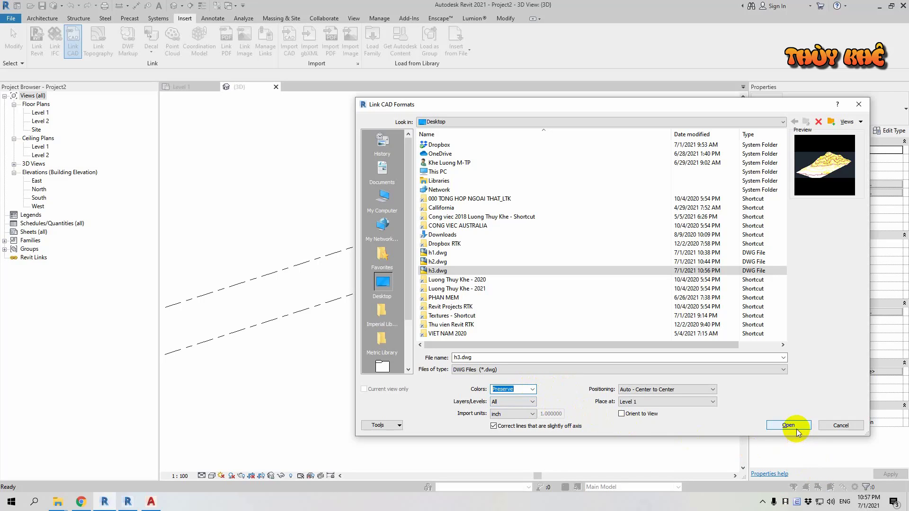
pyautogui.click(783, 425)
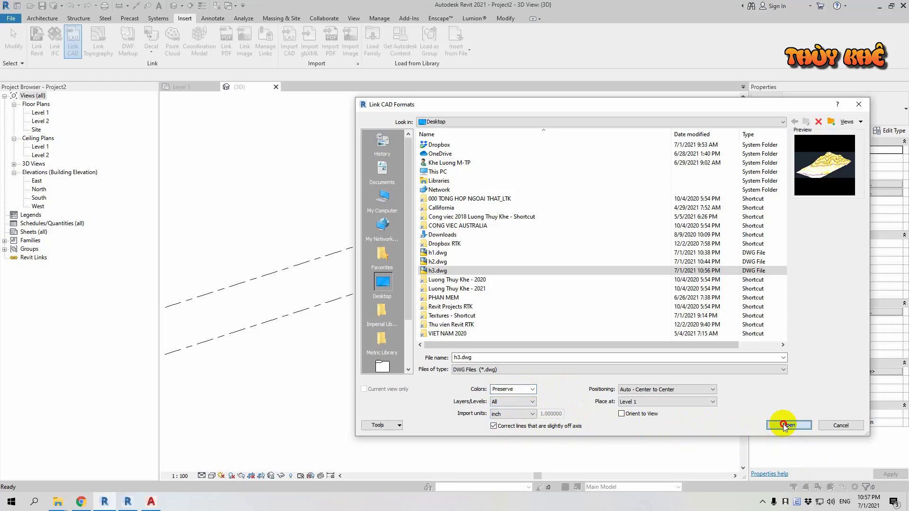
# - Start a Massing & Site toposurface using Create from Import > Select Import Instance
pyautogui.scroll(-3, 532, 272)
pyautogui.scroll(-2, 521, 303)
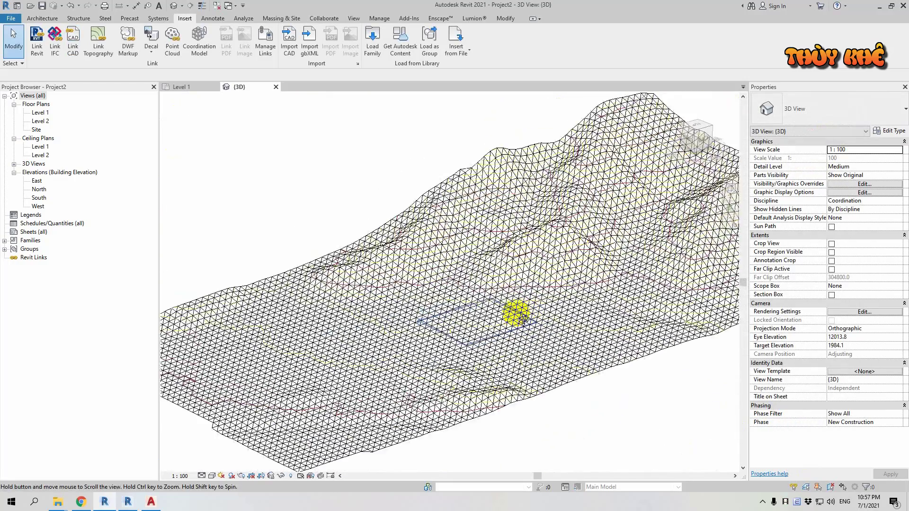
pyautogui.scroll(-2, 525, 314)
pyautogui.scroll(-2, 516, 317)
pyautogui.scroll(2, 580, 315)
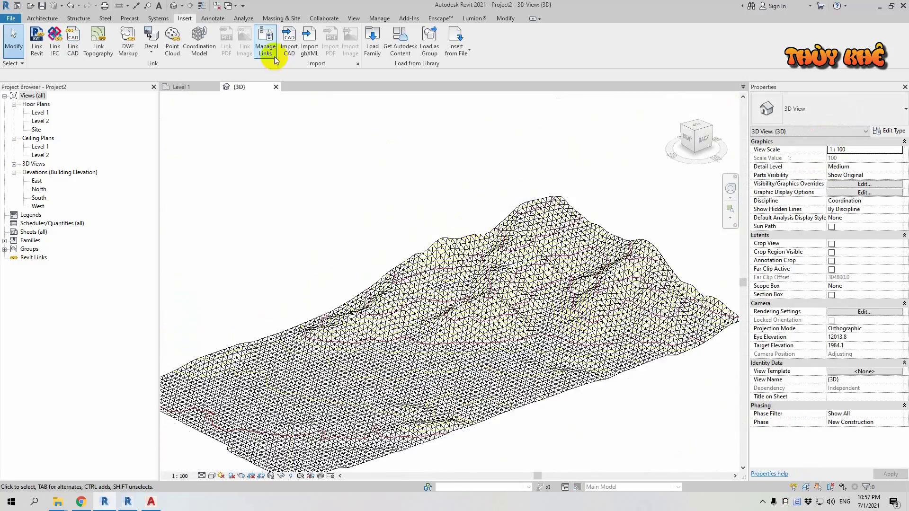
pyautogui.click(283, 18)
pyautogui.click(228, 52)
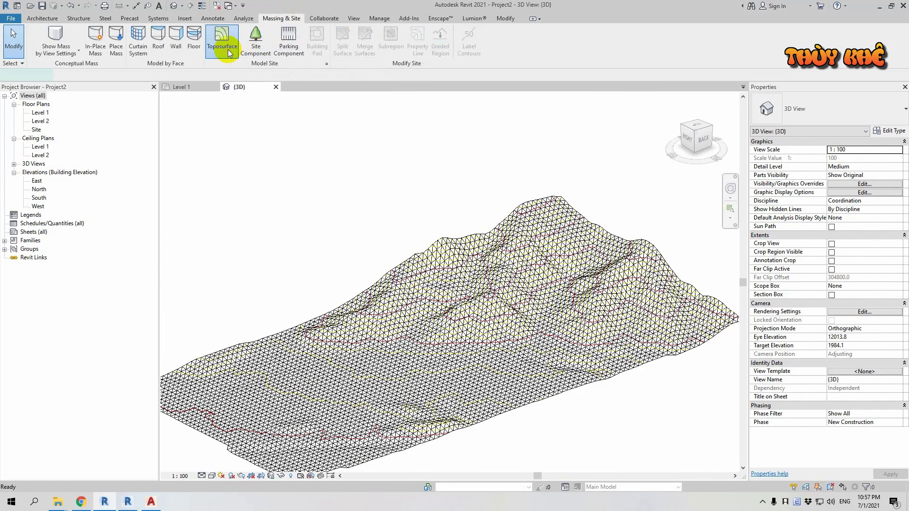
pyautogui.click(437, 55)
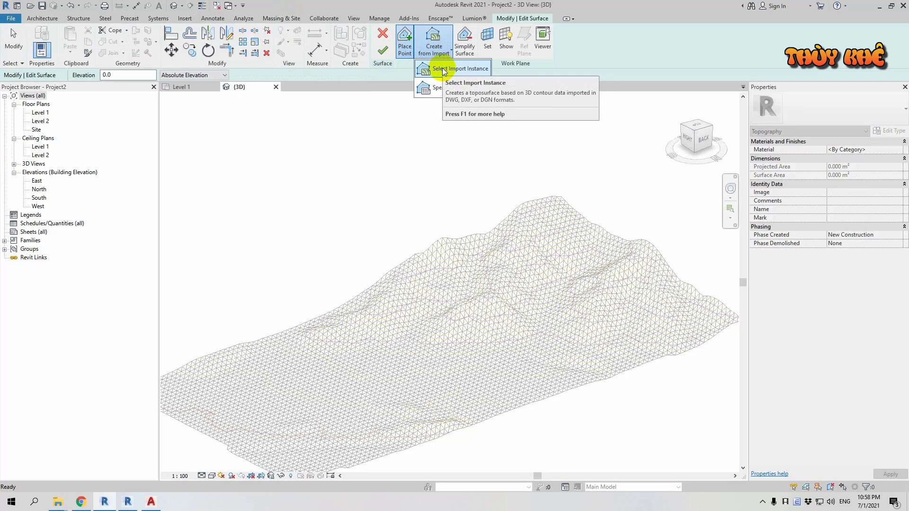
pyautogui.click(444, 71)
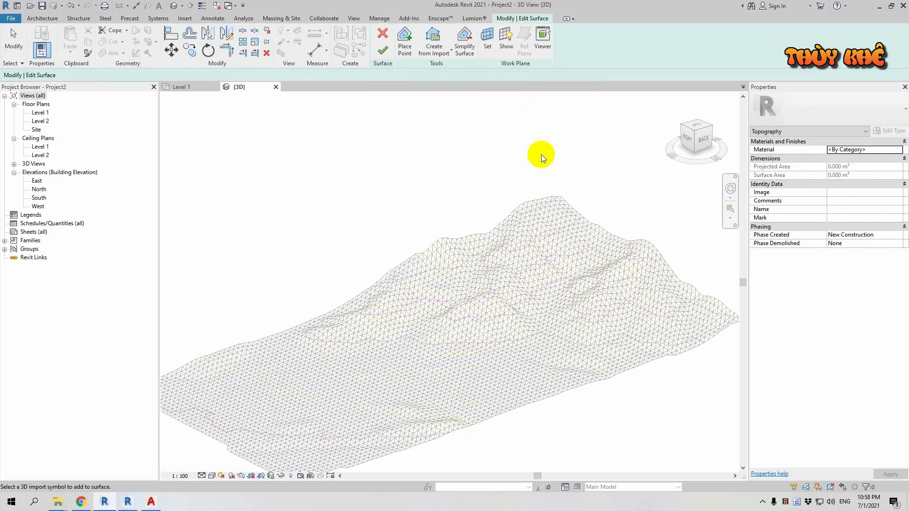
# - Pick the linked h3.dwg as the point source and move the layer dialog aside
pyautogui.click(544, 208)
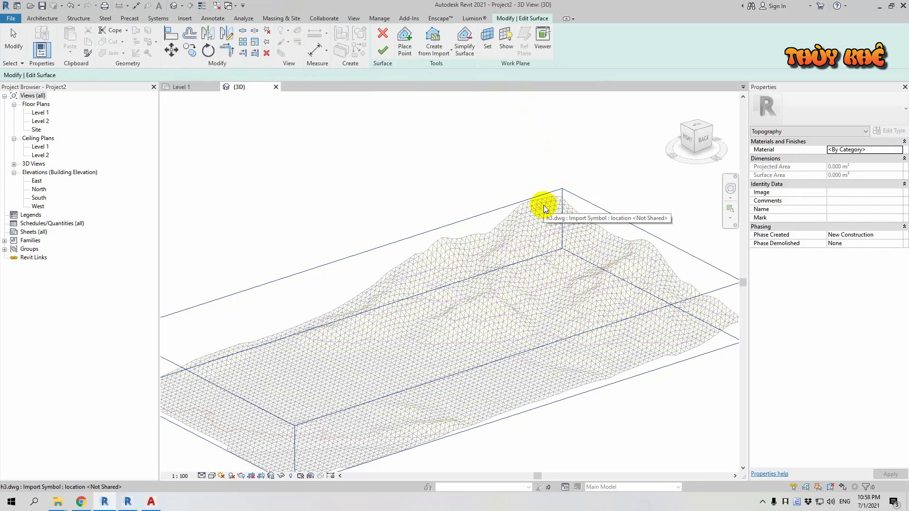
pyautogui.moveTo(544, 210); pyautogui.dragTo(497, 220, button='middle')
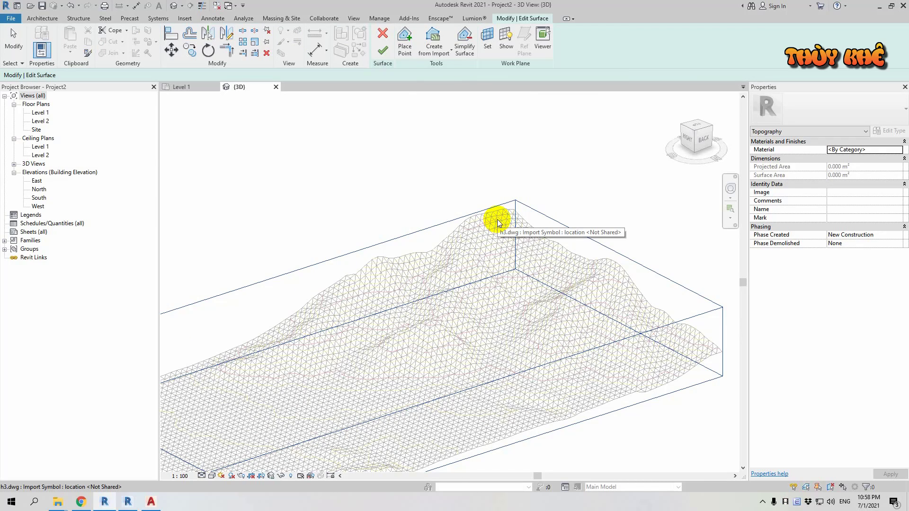
pyautogui.click(497, 220)
pyautogui.moveTo(446, 165)
pyautogui.mouseDown()
pyautogui.moveTo(582, 141)
pyautogui.moveTo(672, 81)
pyautogui.mouseUp()
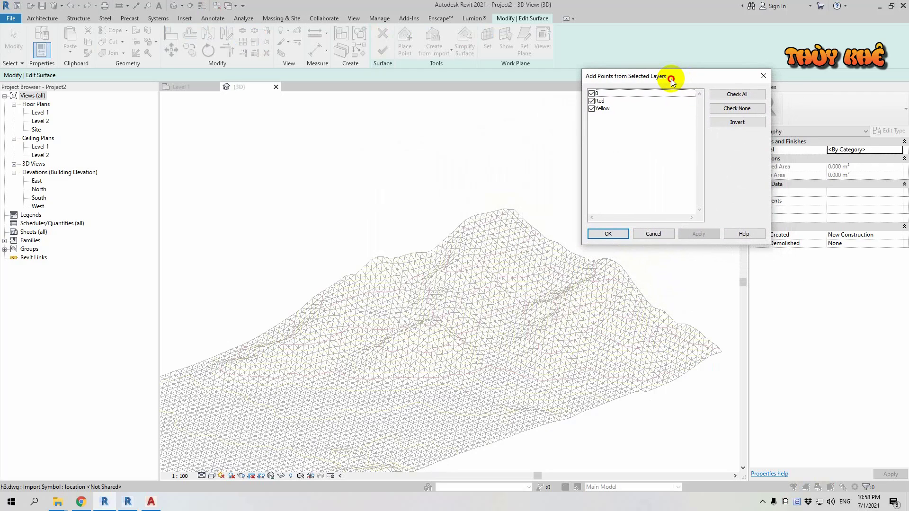
# - Add points from layers 0, Red and Yellow, giving 28296.235 m² projected area
pyautogui.moveTo(672, 81); pyautogui.dragTo(671, 83)
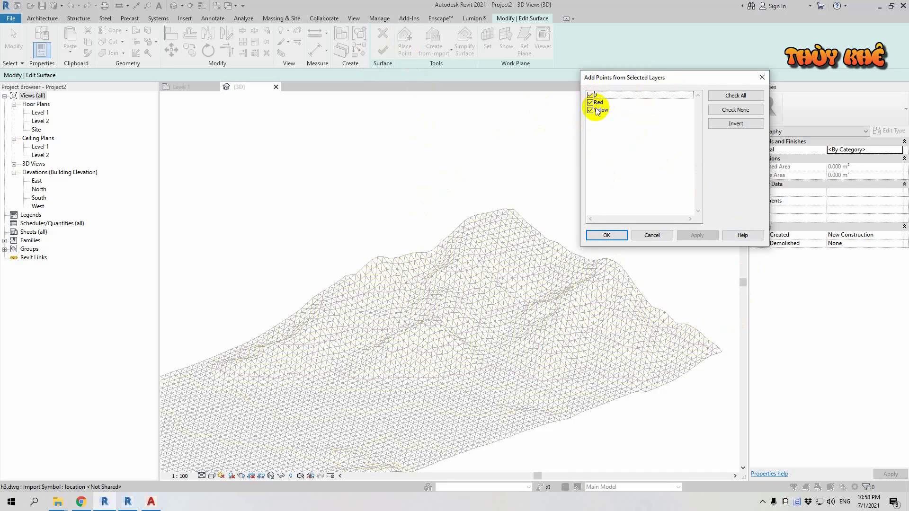
pyautogui.click(611, 235)
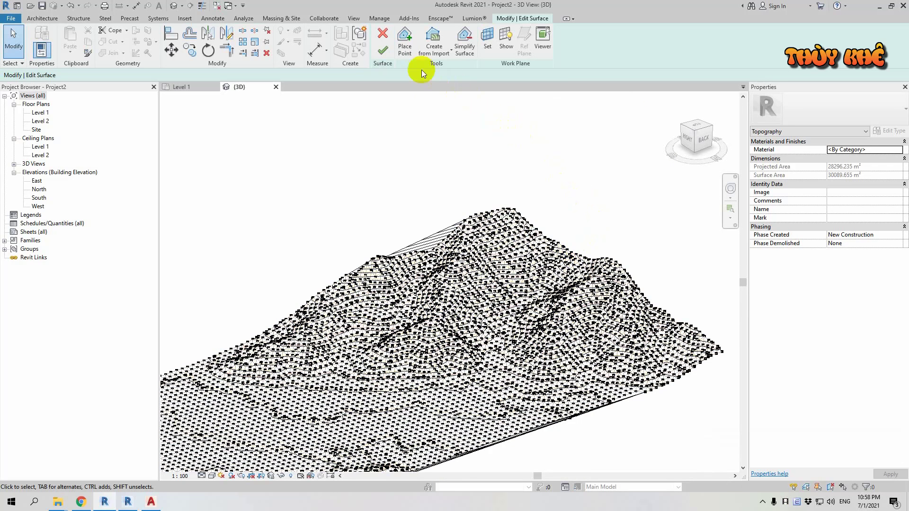
# - Finish the toposurface and reposition it beside the linked h3 mesh
pyautogui.click(383, 50)
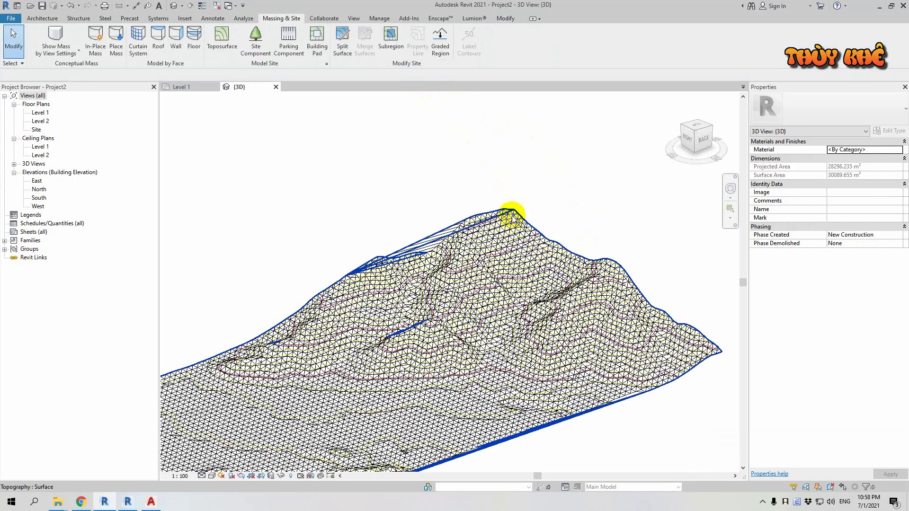
pyautogui.click(514, 219)
pyautogui.scroll(-2, 521, 222)
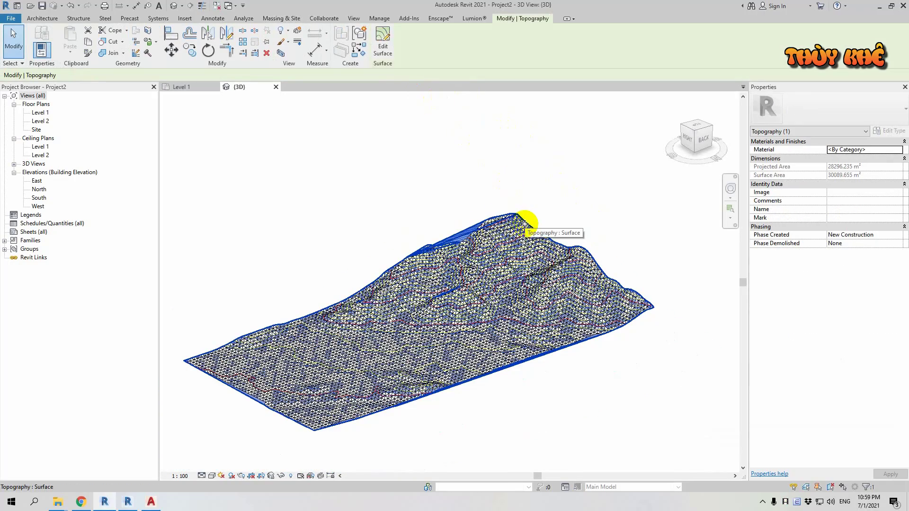
pyautogui.scroll(-2, 525, 223)
pyautogui.press('Escape')
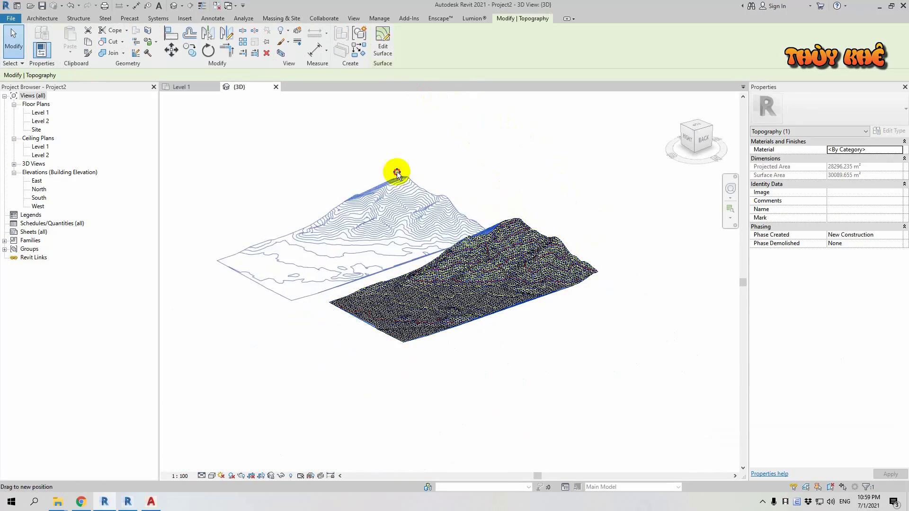
pyautogui.scroll(2, 371, 152)
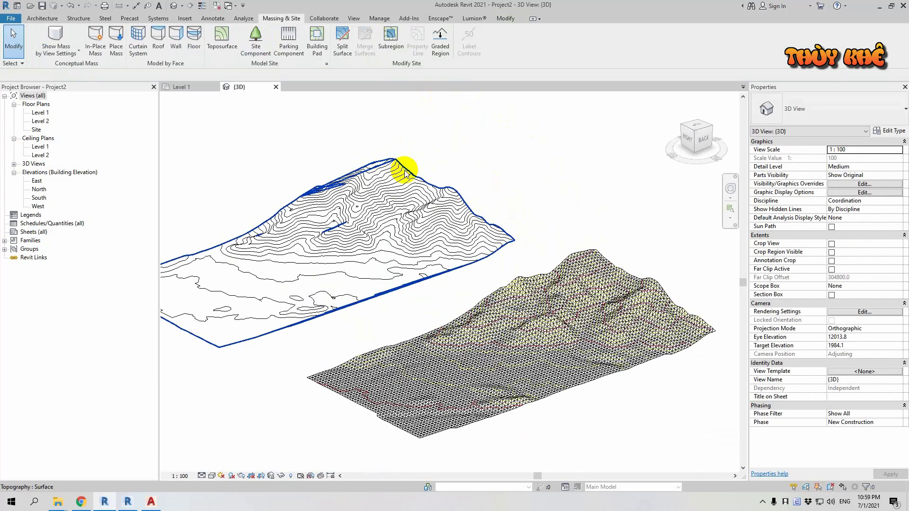
# - Set the 3D view's visual style to Consistent Colors
pyautogui.click(212, 476)
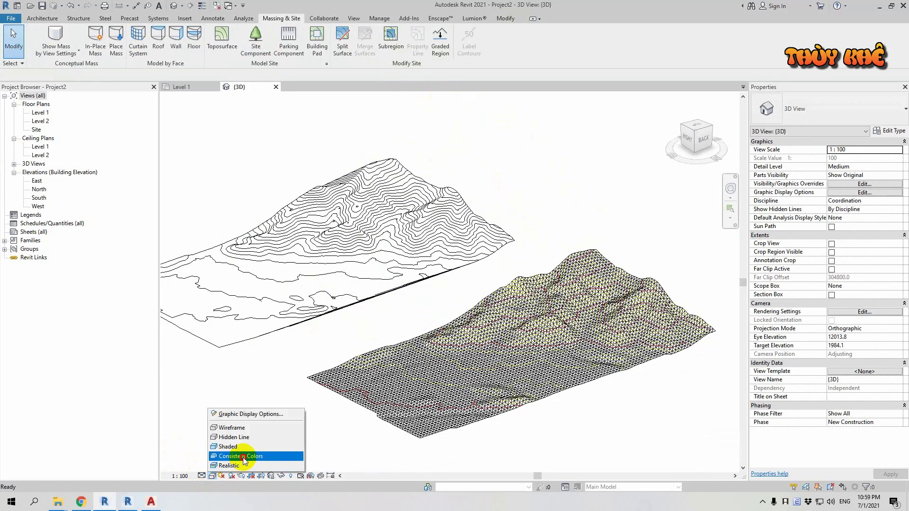
pyautogui.click(245, 458)
pyautogui.scroll(-1, 385, 345)
pyautogui.scroll(-1, 404, 350)
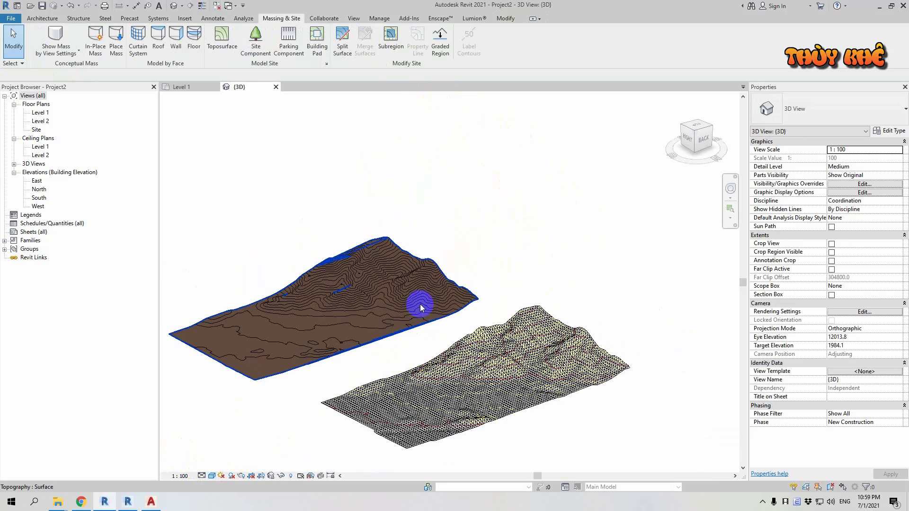
pyautogui.scroll(1, 613, 314)
pyautogui.scroll(2, 462, 209)
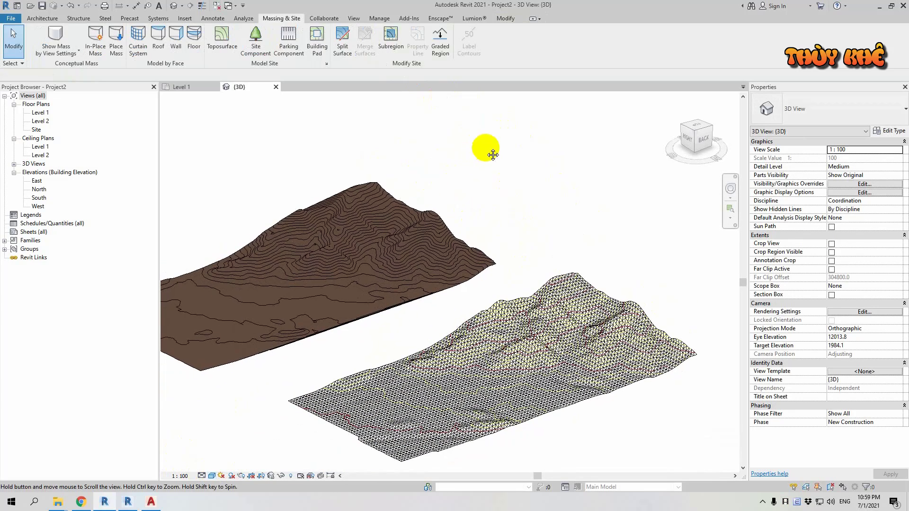
# - Create a toposurface from the linked DWG using only Red layer points
pyautogui.click(220, 36)
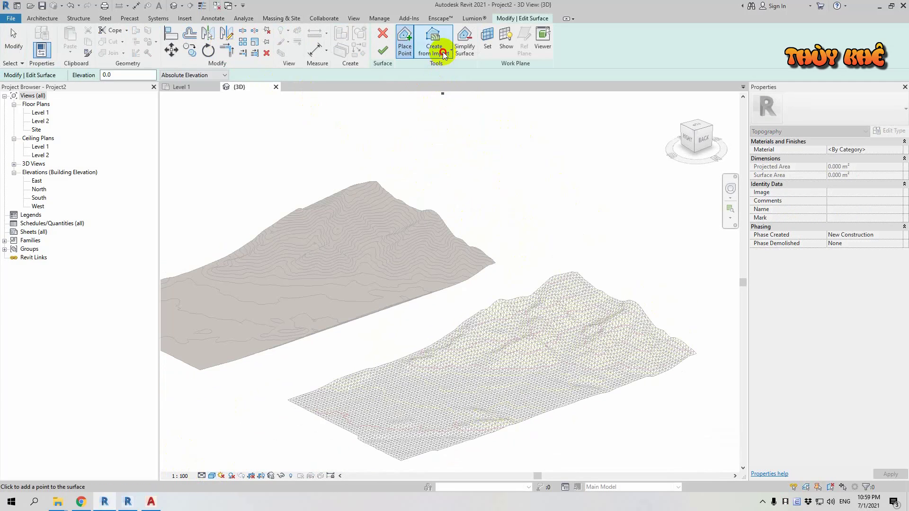
pyautogui.click(433, 42)
pyautogui.click(462, 72)
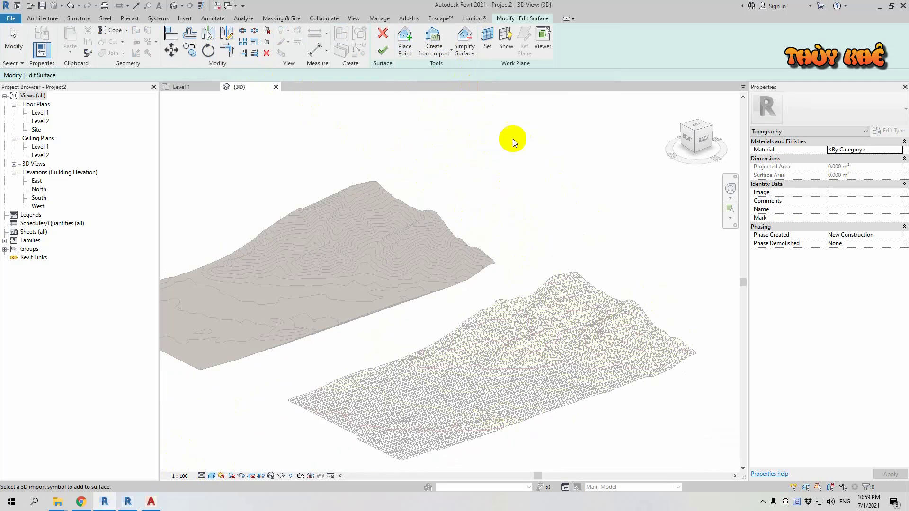
pyautogui.click(595, 295)
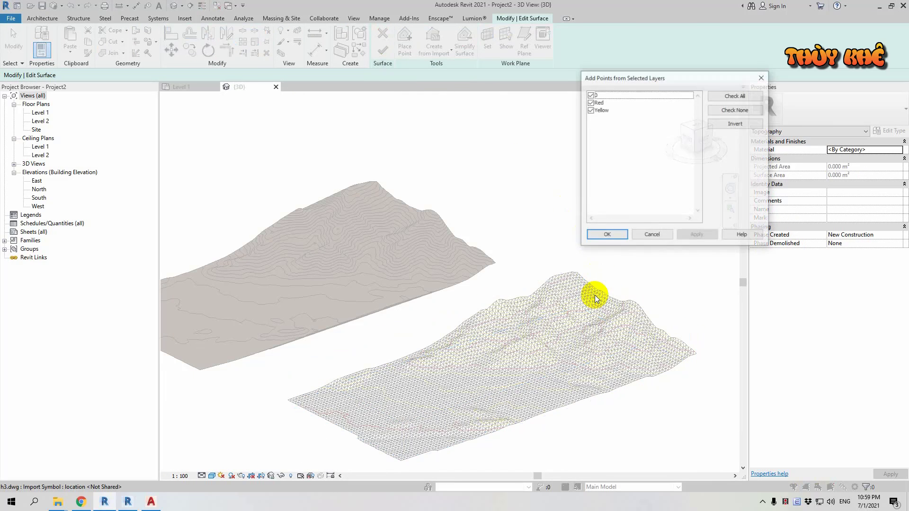
pyautogui.click(590, 95)
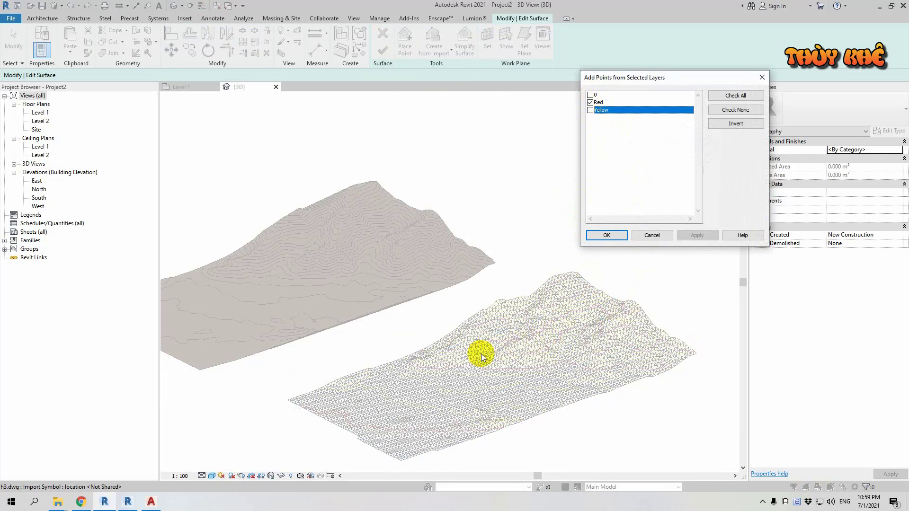
pyautogui.click(615, 234)
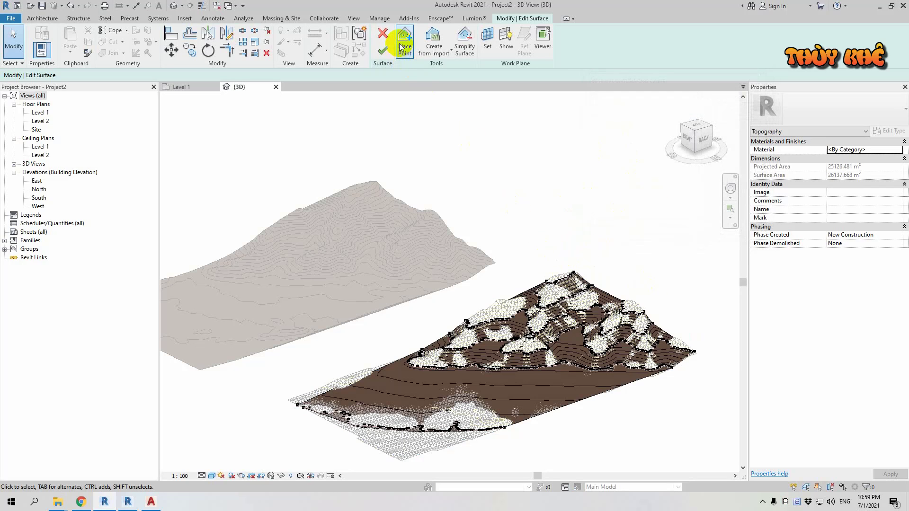
# - Finish the Red-layer toposurface and drag it toward the upper left, off the mesh
pyautogui.click(383, 50)
pyautogui.click(410, 358)
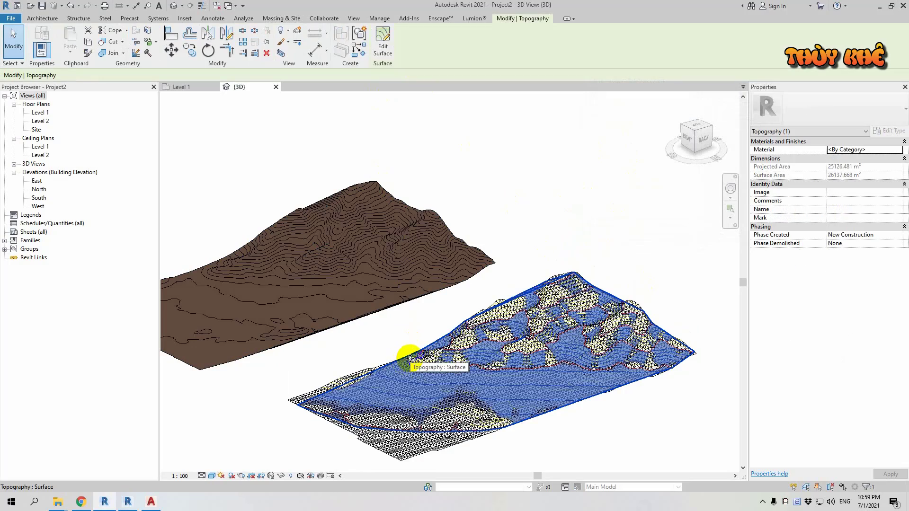
pyautogui.moveTo(410, 359); pyautogui.dragTo(194, 193)
# - Place the Red-layer toposurface at upper left, then start a toposurface from the linked terrain DWG
pyautogui.click(463, 157)
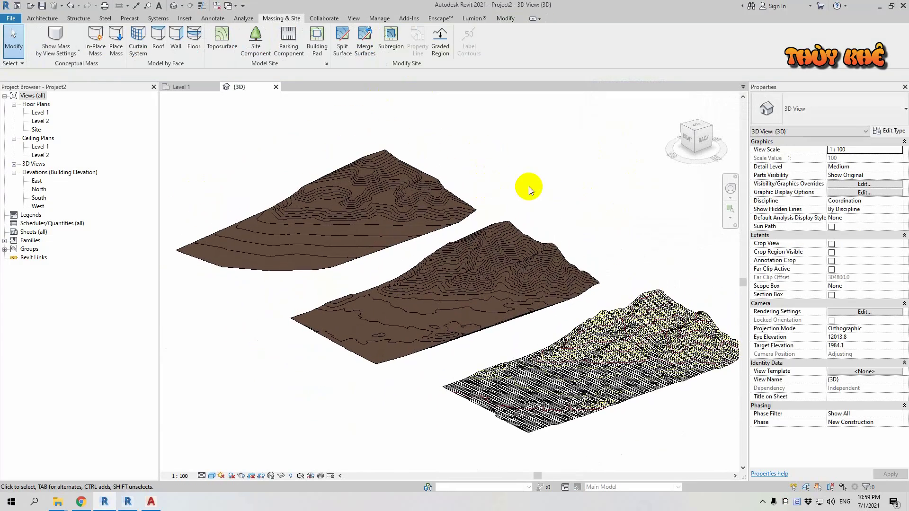
pyautogui.moveTo(592, 196); pyautogui.dragTo(590, 201, button='middle')
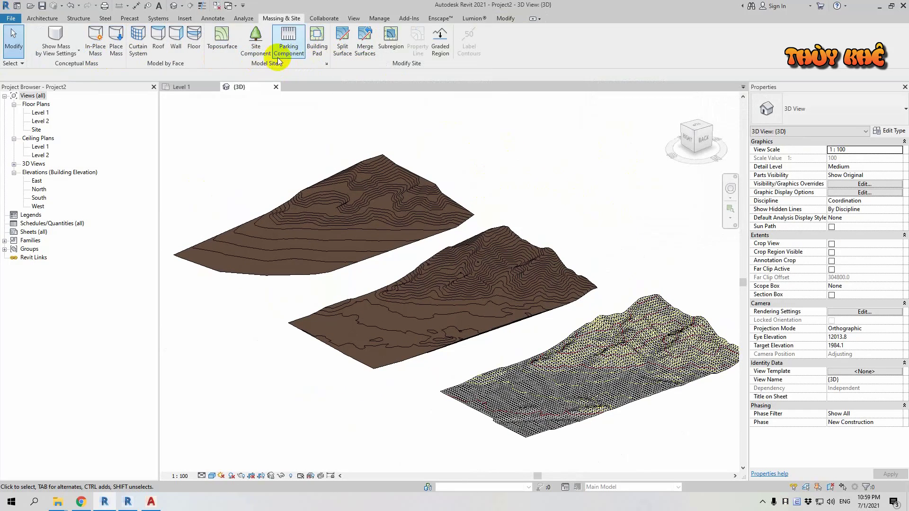
pyautogui.click(216, 52)
pyautogui.click(434, 50)
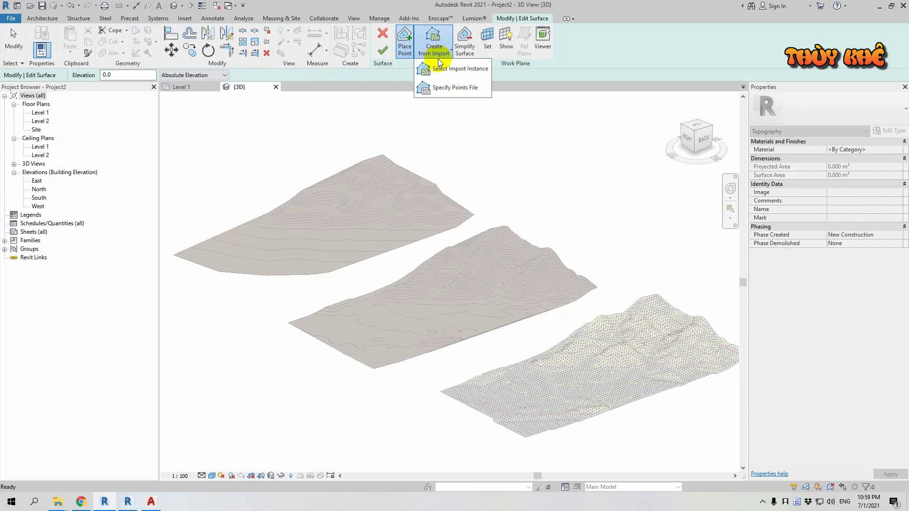
pyautogui.click(448, 70)
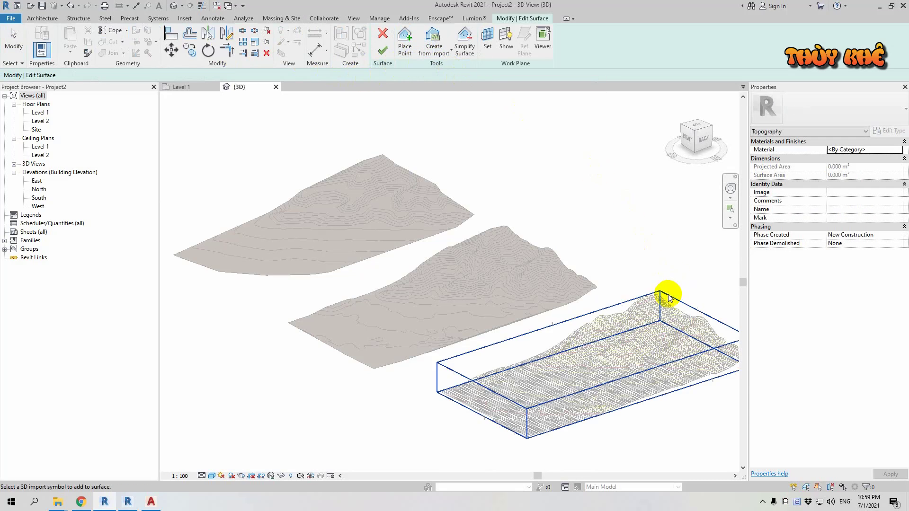
pyautogui.click(645, 286)
# - Build the toposurface from Yellow-layer points only and move it to the top left
pyautogui.click(590, 96)
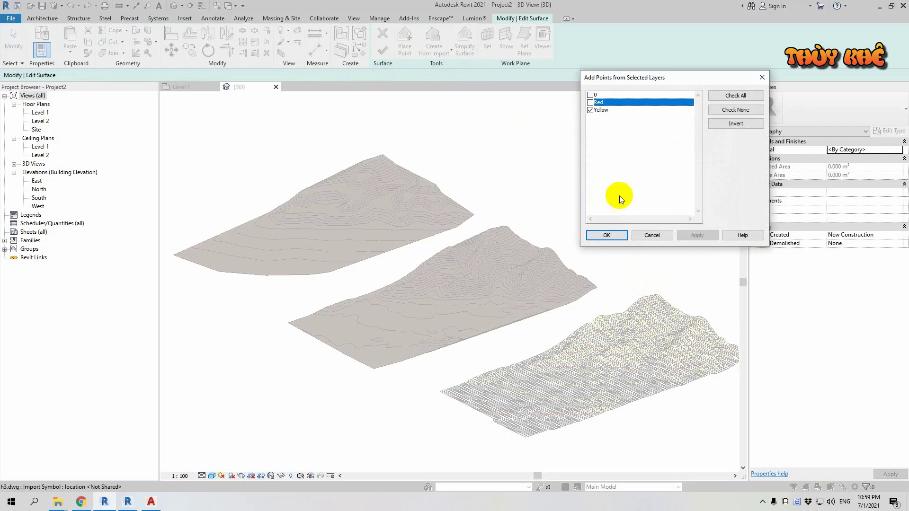
pyautogui.click(608, 237)
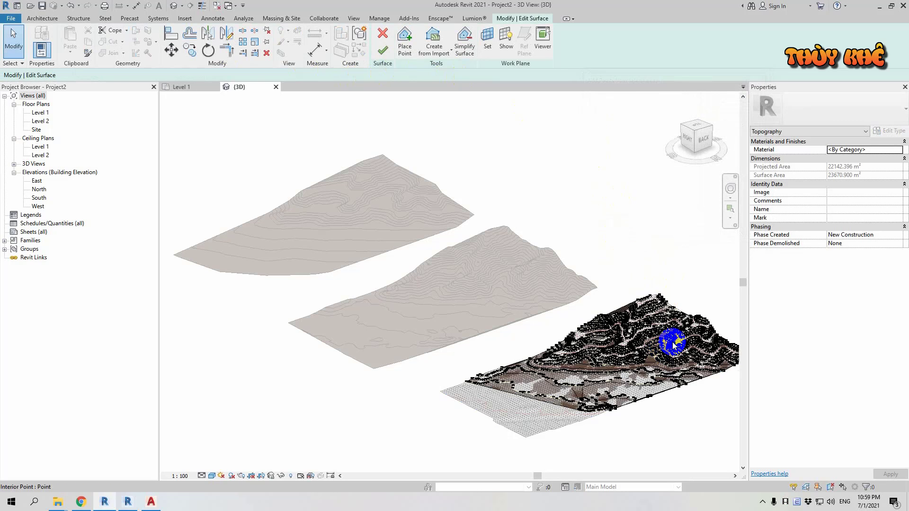
pyautogui.click(383, 49)
pyautogui.click(658, 300)
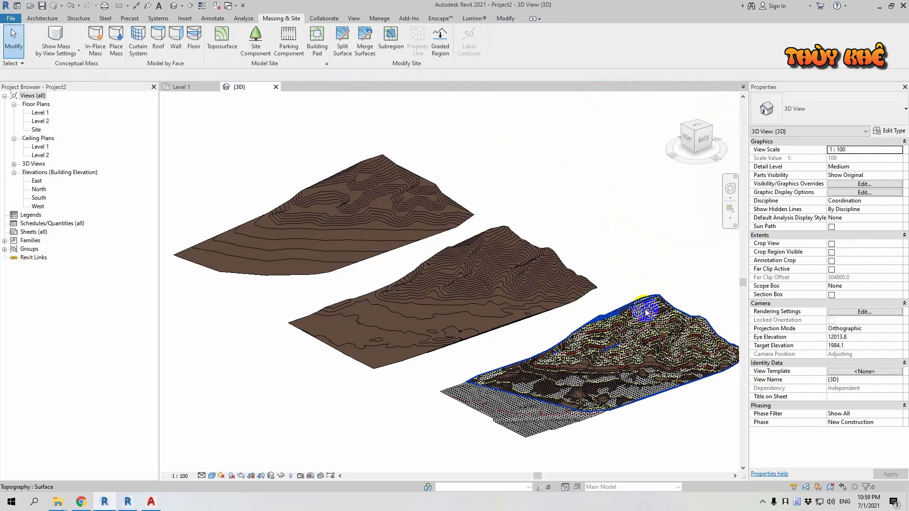
pyautogui.keyDown('ctrl'); pyautogui.moveTo(658, 300); pyautogui.dragTo(239, 98); pyautogui.keyUp('ctrl')
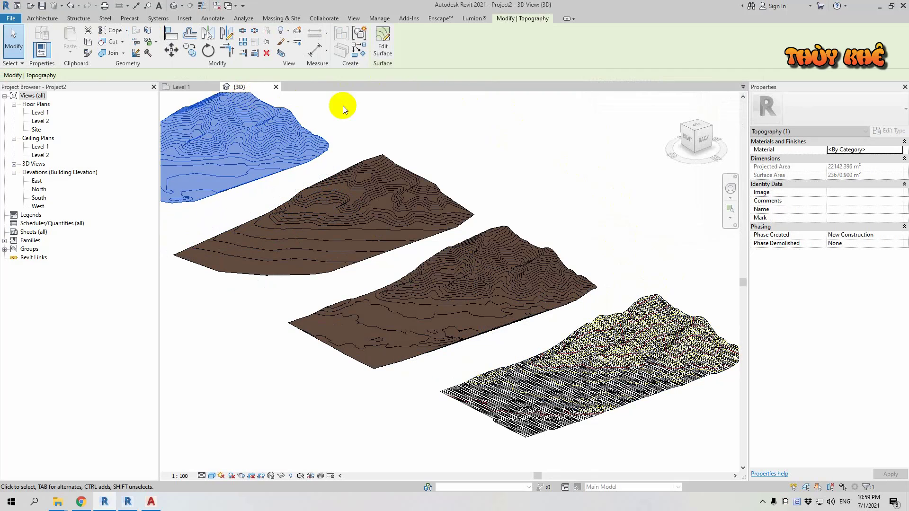
pyautogui.click(432, 132)
pyautogui.moveTo(483, 168)
pyautogui.mouseDown(button='middle')
pyautogui.moveTo(584, 211)
pyautogui.moveTo(584, 237)
pyautogui.mouseUp(button='middle')
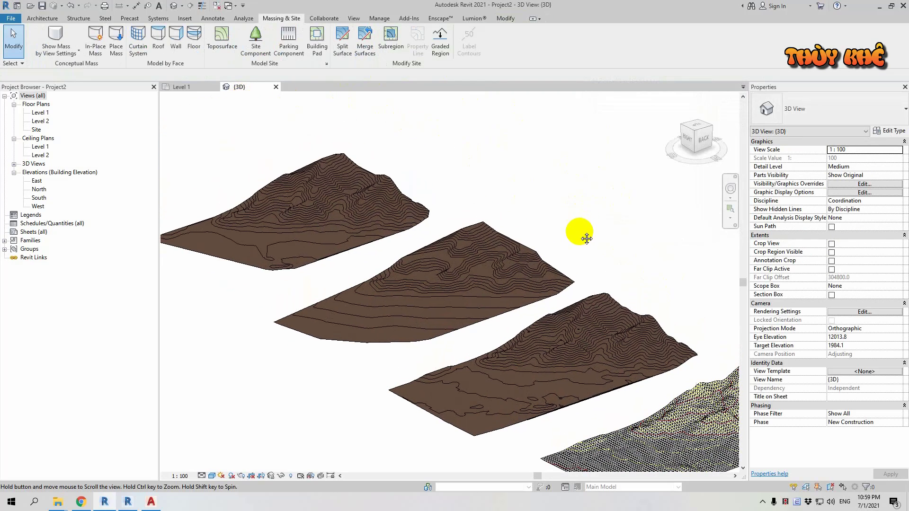
pyautogui.click(344, 179)
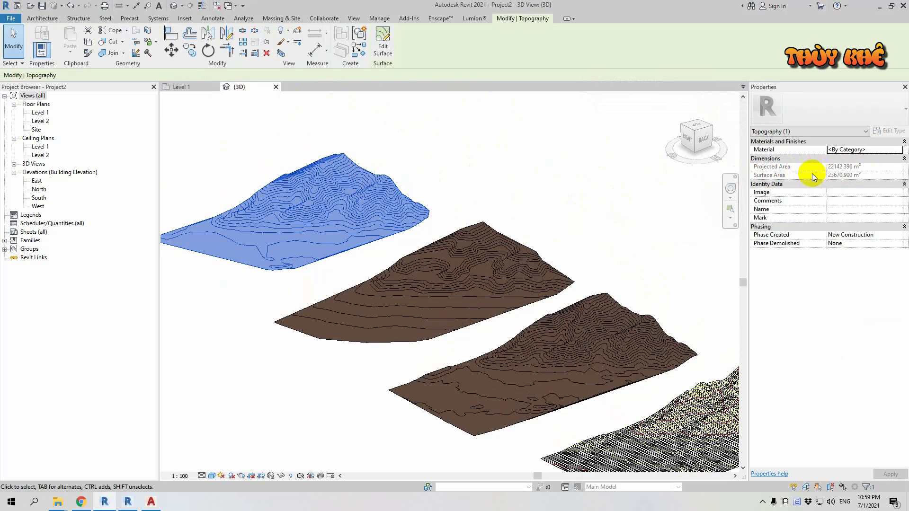
pyautogui.click(491, 229)
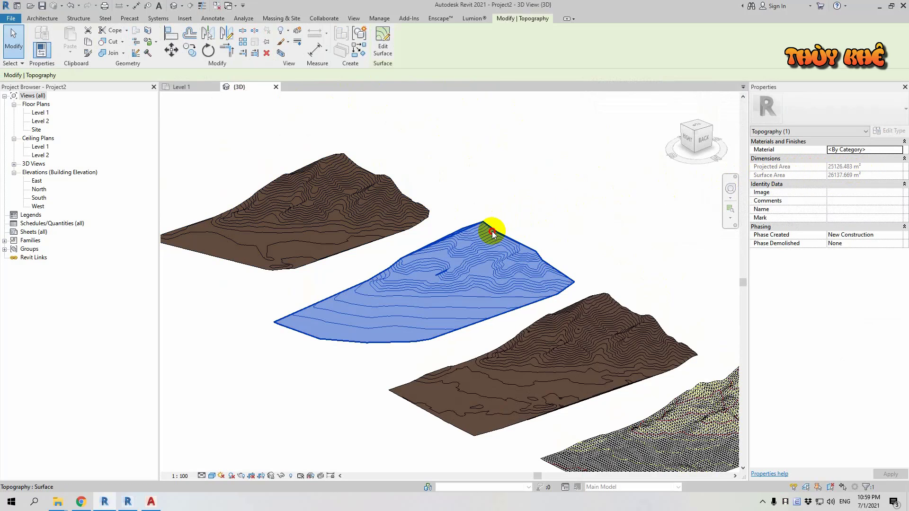
pyautogui.click(625, 291)
pyautogui.click(626, 303)
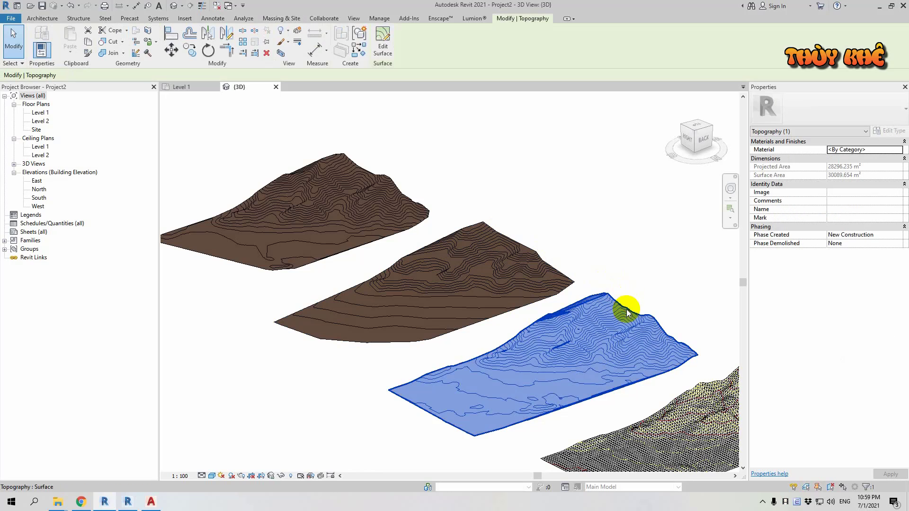
pyautogui.click(478, 269)
pyautogui.click(349, 207)
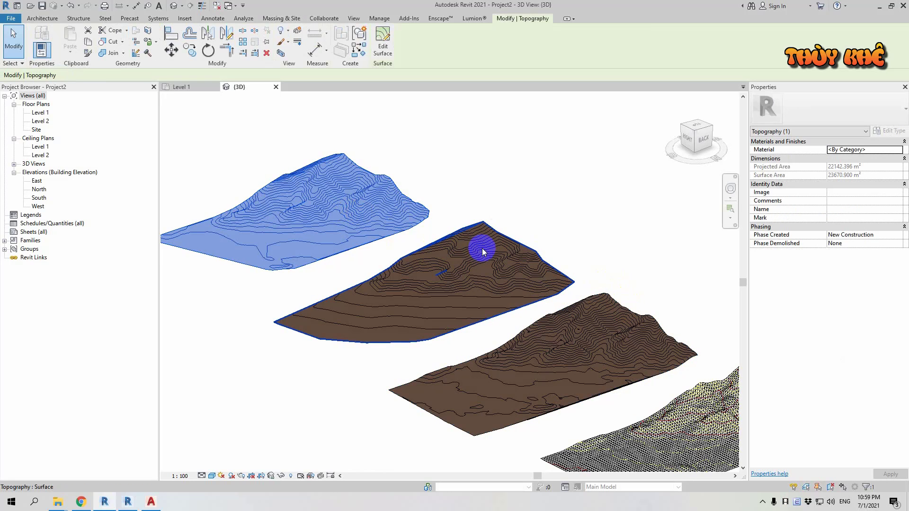
pyautogui.click(639, 323)
pyautogui.moveTo(659, 314); pyautogui.dragTo(548, 294, button='middle')
pyautogui.click(603, 291)
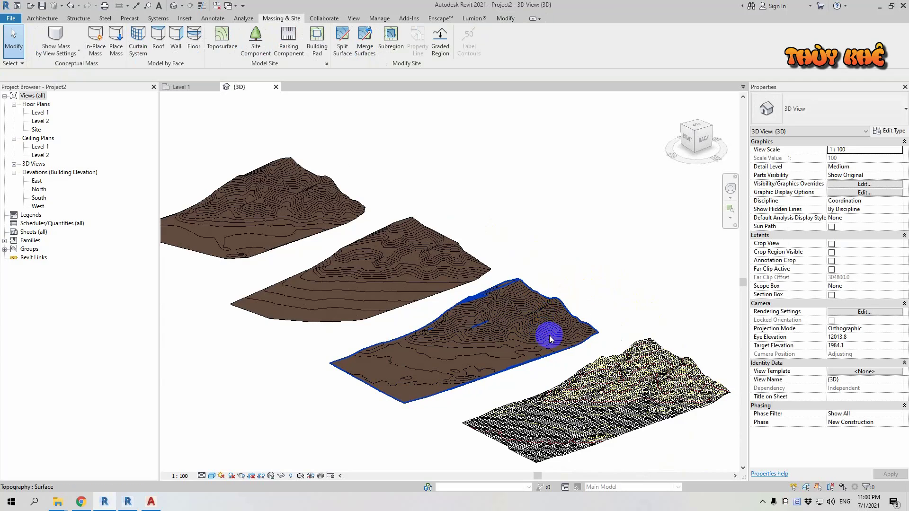
pyautogui.scroll(2, 662, 363)
pyautogui.scroll(1, 609, 318)
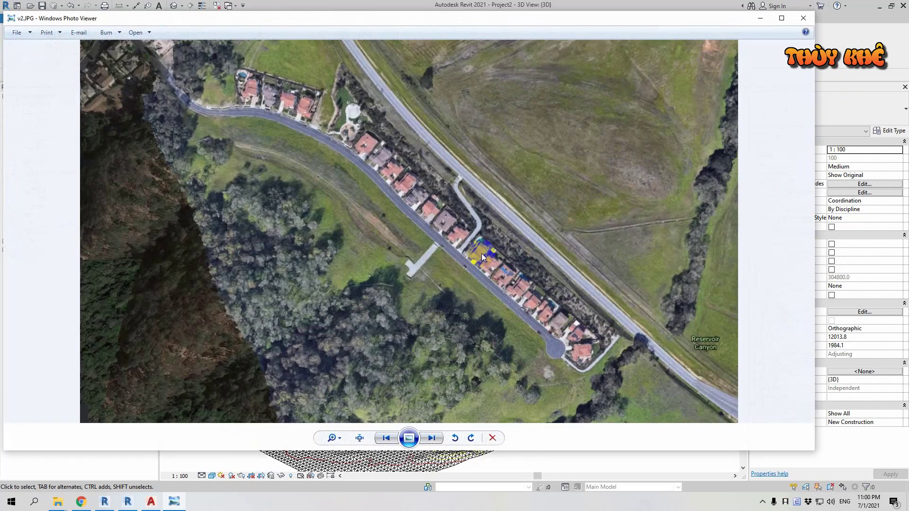
# - Zoom in and out on the v2.JPG aerial photo of the hillside housing street
pyautogui.scroll(1, 422, 251)
pyautogui.scroll(1, 393, 274)
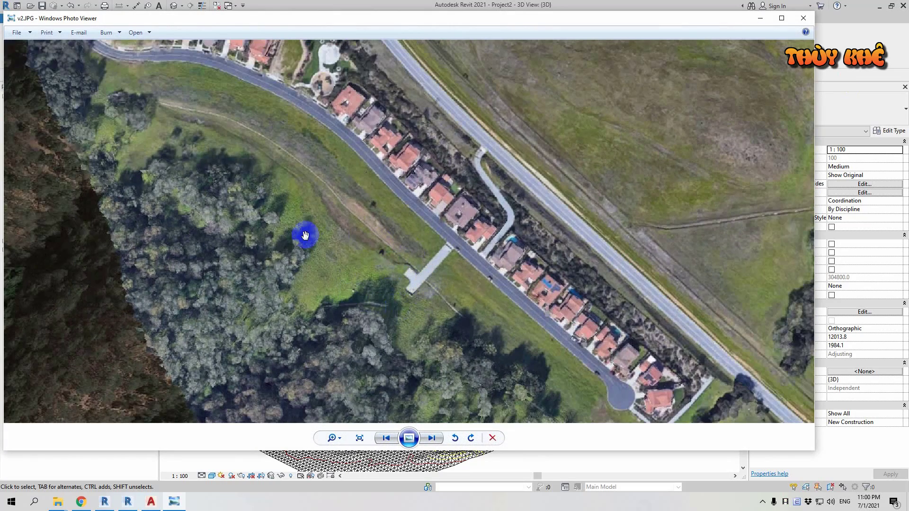
pyautogui.scroll(-1, 421, 241)
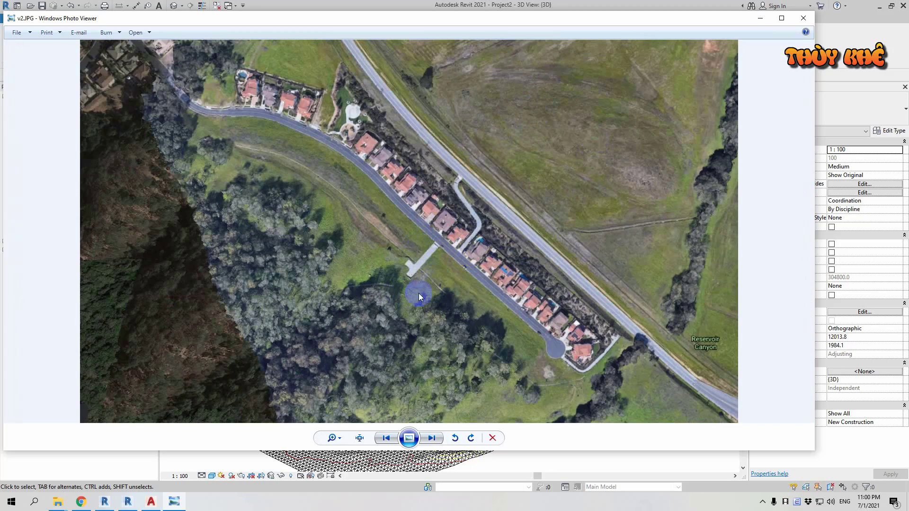
# - Return to Revit from the photo viewer and orbit to a low side view of the h3 terrain mesh
pyautogui.click(804, 18)
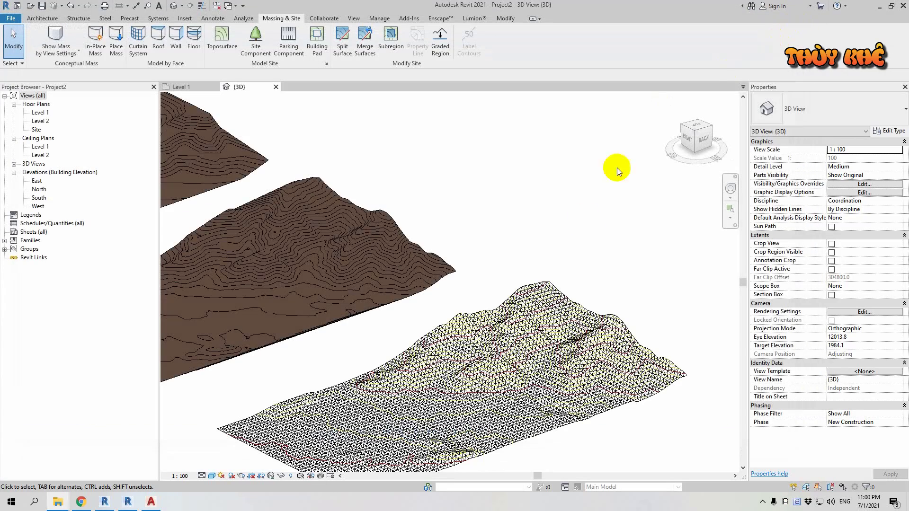
pyautogui.scroll(-1, 572, 297)
pyautogui.click(575, 291)
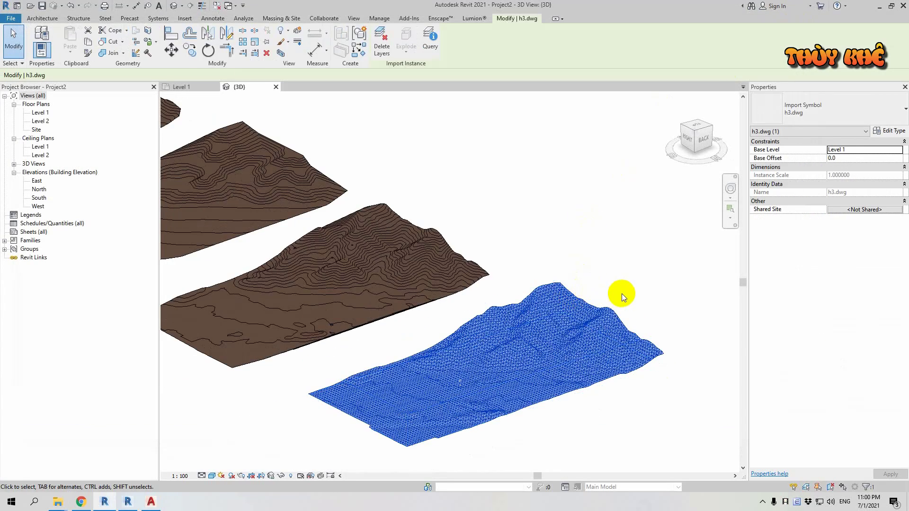
pyautogui.click(621, 299)
pyautogui.moveTo(629, 300)
pyautogui.keyDown('shift'); pyautogui.mouseDown(button='middle')
pyautogui.moveTo(398, 252)
pyautogui.moveTo(575, 274)
pyautogui.moveTo(634, 308)
pyautogui.moveTo(588, 327)
pyautogui.moveTo(600, 326)
pyautogui.mouseUp(button='middle'); pyautogui.keyUp('shift')
pyautogui.click(592, 264)
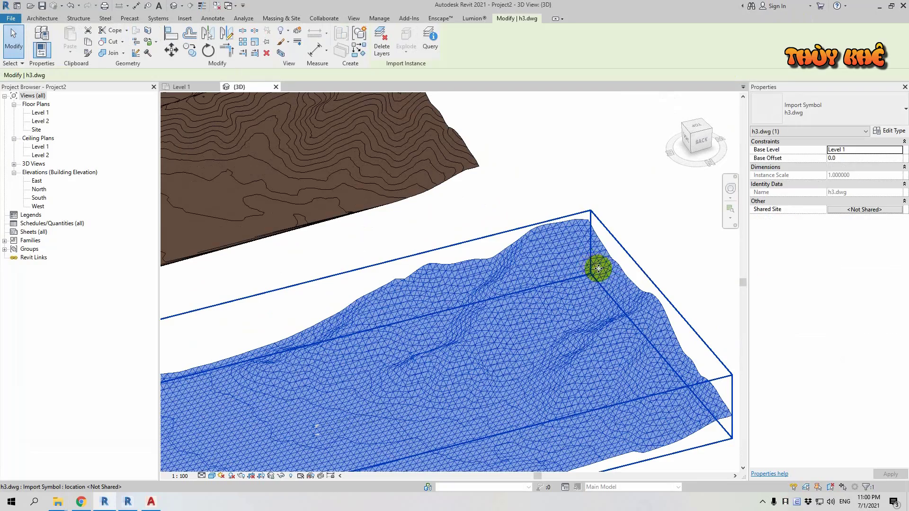
pyautogui.click(629, 235)
# - Zoom in and pan along the h3.dwg mesh edge to inspect its triangles, then select it
pyautogui.scroll(1, 630, 235)
pyautogui.scroll(2, 629, 234)
pyautogui.scroll(2, 592, 250)
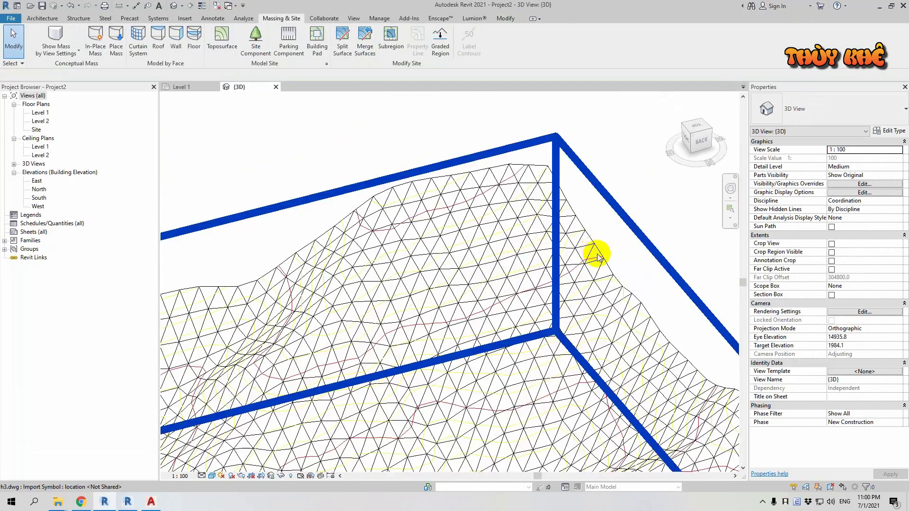
pyautogui.scroll(2, 597, 258)
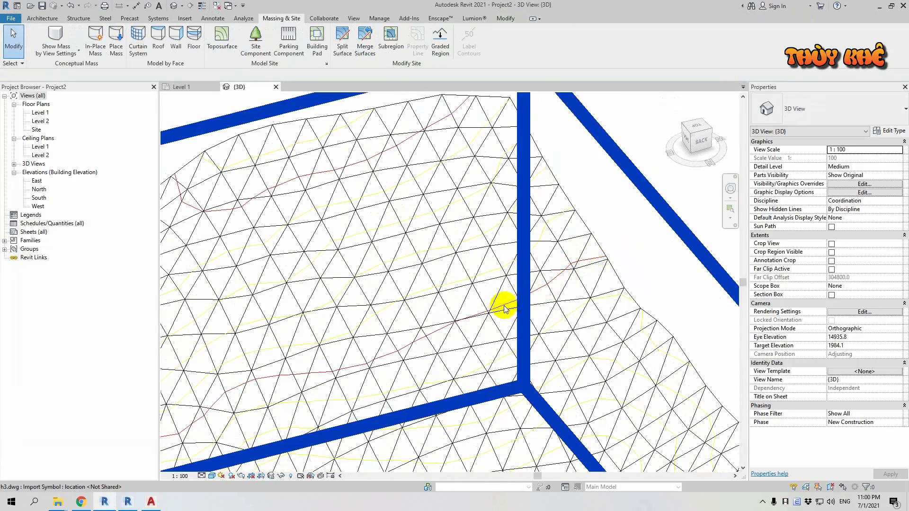
pyautogui.scroll(-4, 514, 283)
pyautogui.scroll(-1, 513, 283)
pyautogui.scroll(2, 532, 279)
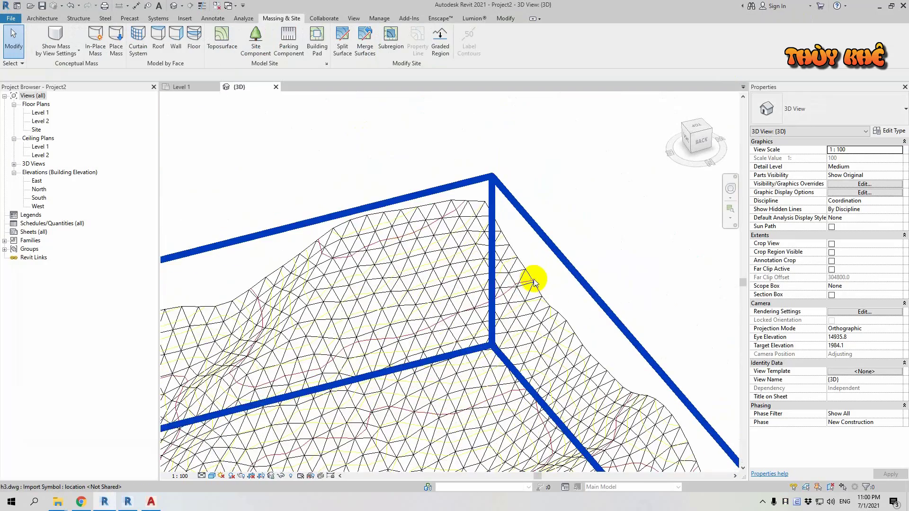
pyautogui.scroll(2, 532, 289)
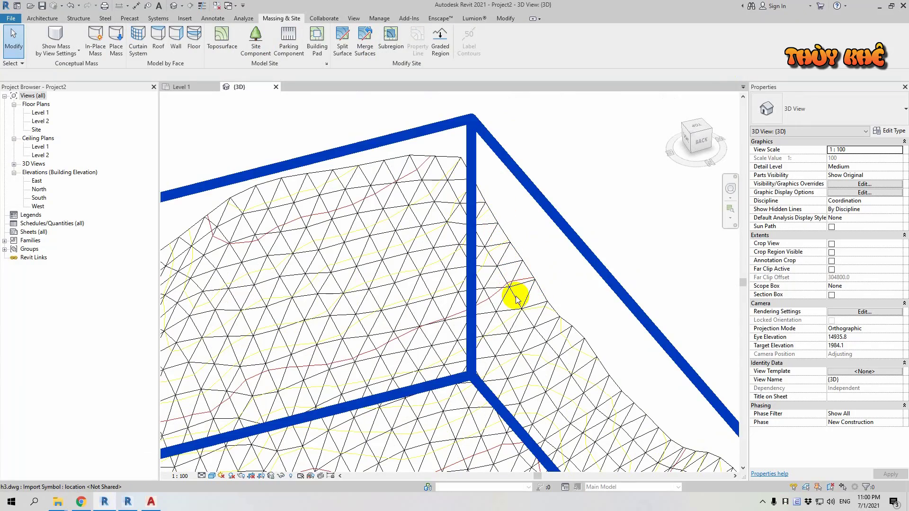
pyautogui.keyDown('shift'); pyautogui.moveTo(518, 298); pyautogui.dragTo(509, 276, button='middle'); pyautogui.keyUp('shift')
pyautogui.scroll(-2, 515, 278)
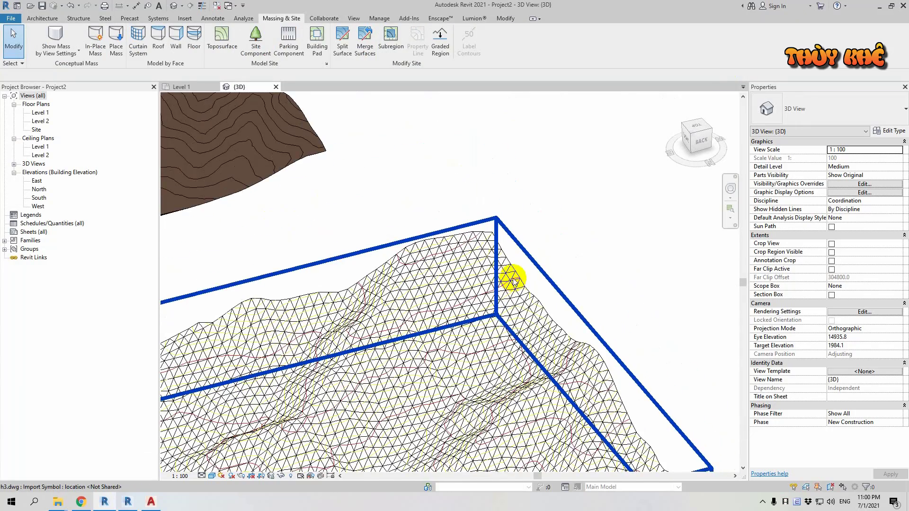
pyautogui.scroll(-3, 535, 280)
pyautogui.scroll(2, 535, 281)
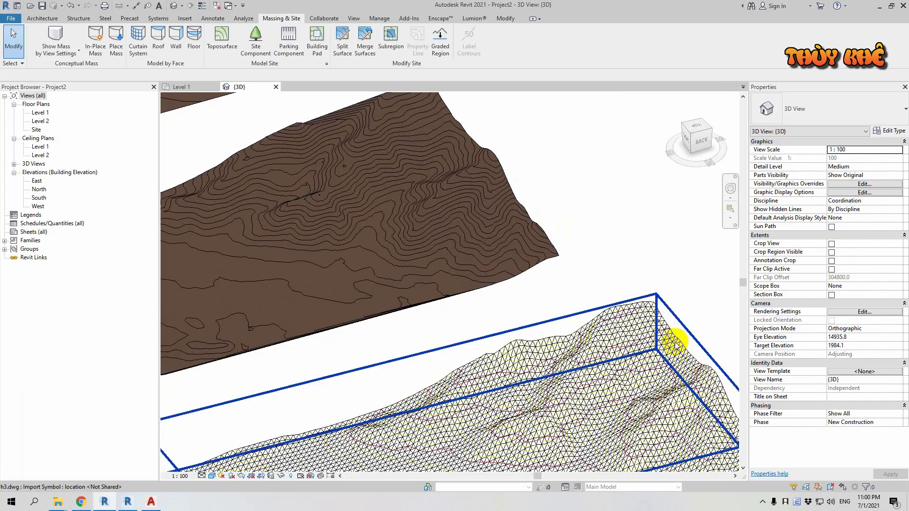
pyautogui.scroll(2, 679, 320)
pyautogui.scroll(2, 679, 320)
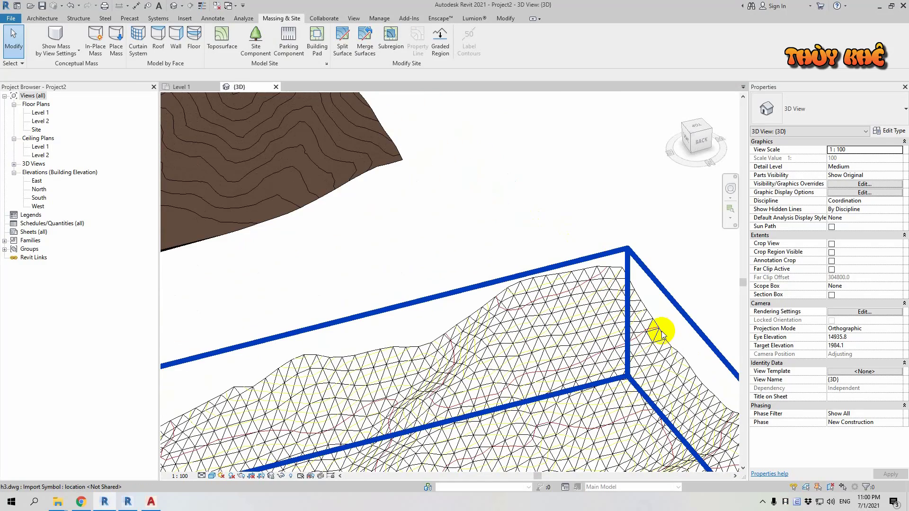
pyautogui.click(661, 331)
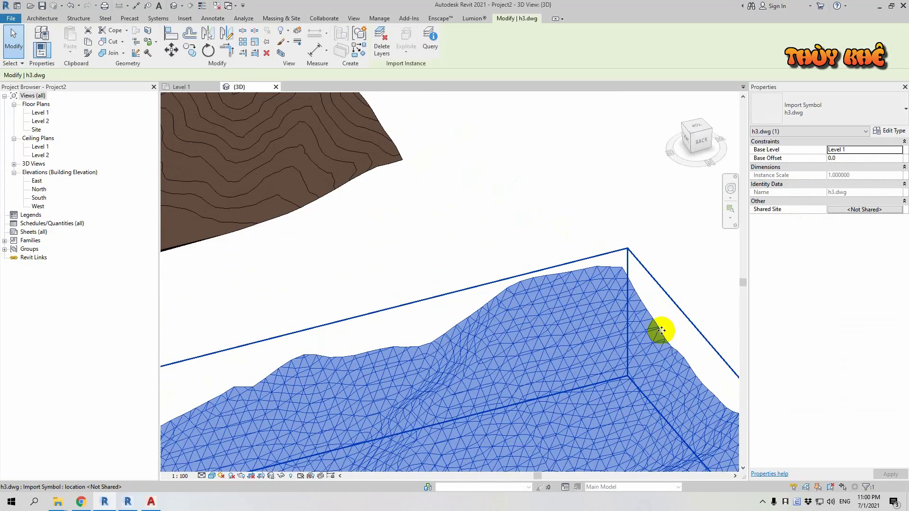
pyautogui.click(433, 52)
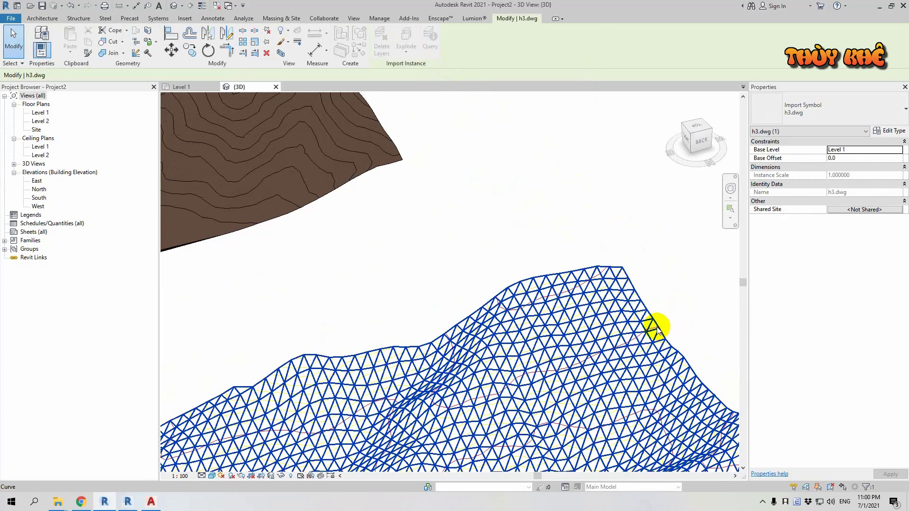
pyautogui.scroll(2, 665, 325)
pyautogui.scroll(1, 658, 327)
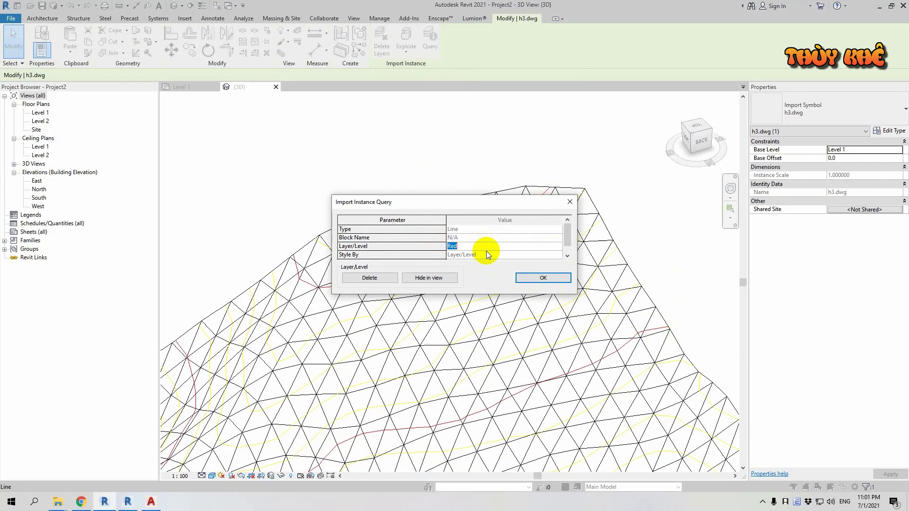
pyautogui.click(553, 281)
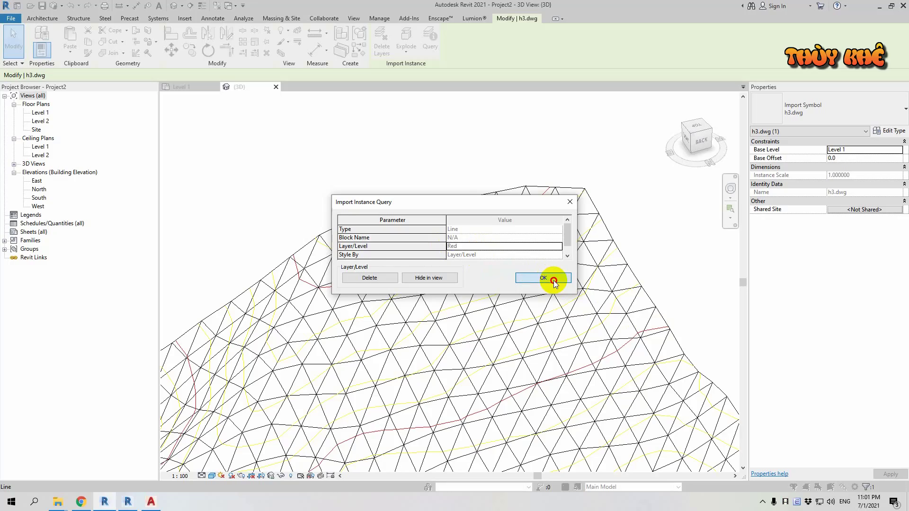
pyautogui.click(14, 41)
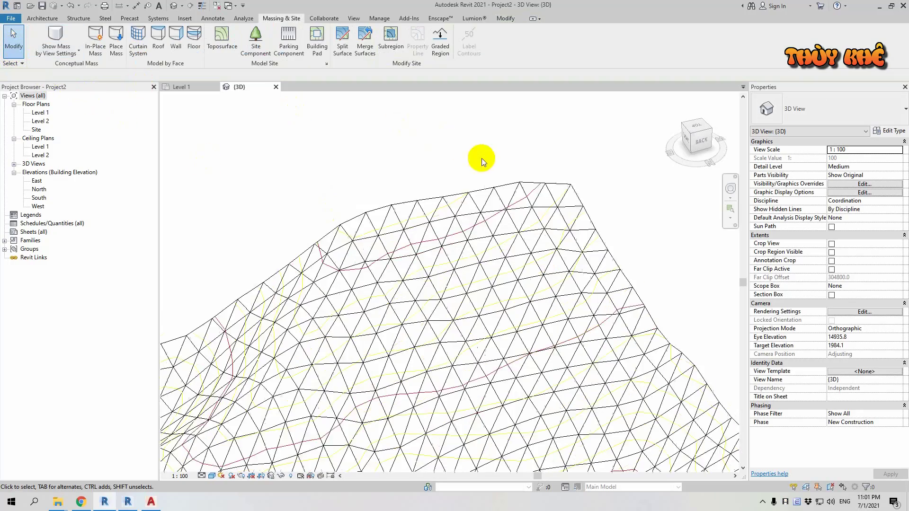
pyautogui.scroll(-2, 520, 152)
pyautogui.scroll(-2, 562, 152)
pyautogui.scroll(-1, 565, 170)
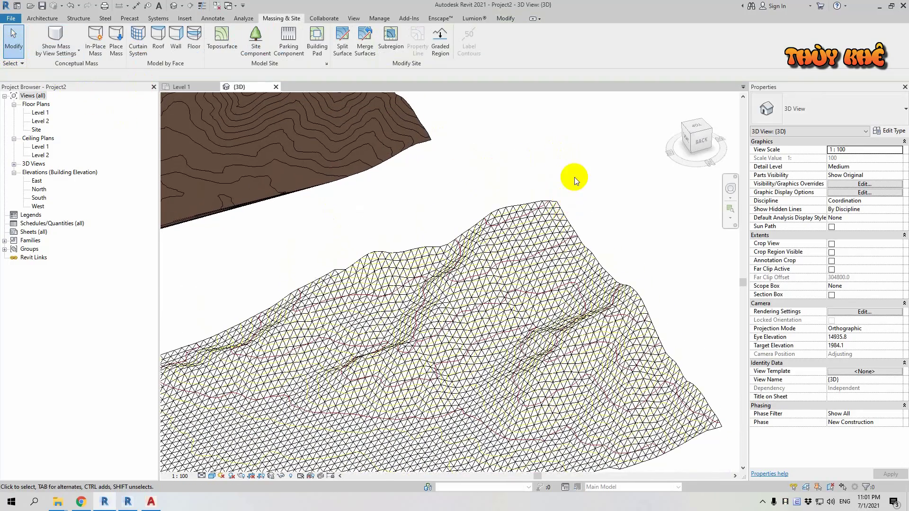
pyautogui.click(561, 226)
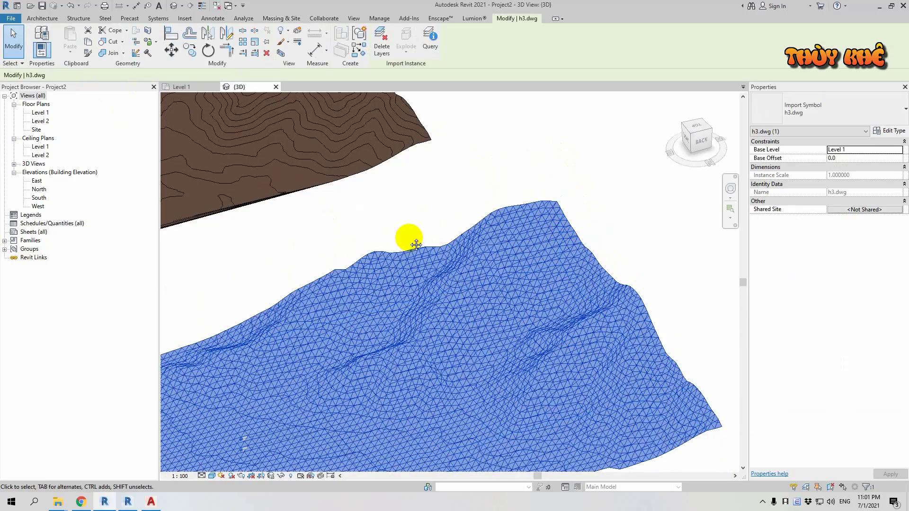
pyautogui.press('Escape')
pyautogui.scroll(2, 653, 249)
pyautogui.scroll(2, 615, 232)
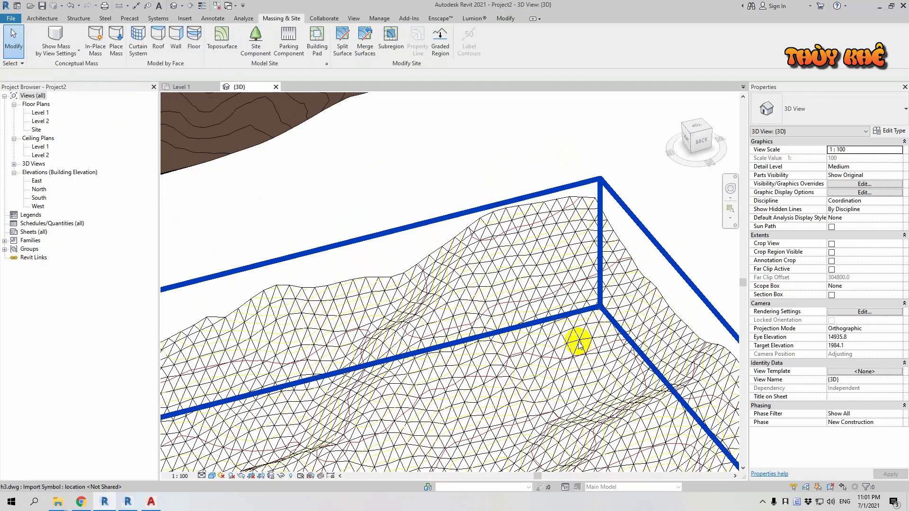
pyautogui.scroll(-2, 500, 363)
pyautogui.scroll(-1, 582, 331)
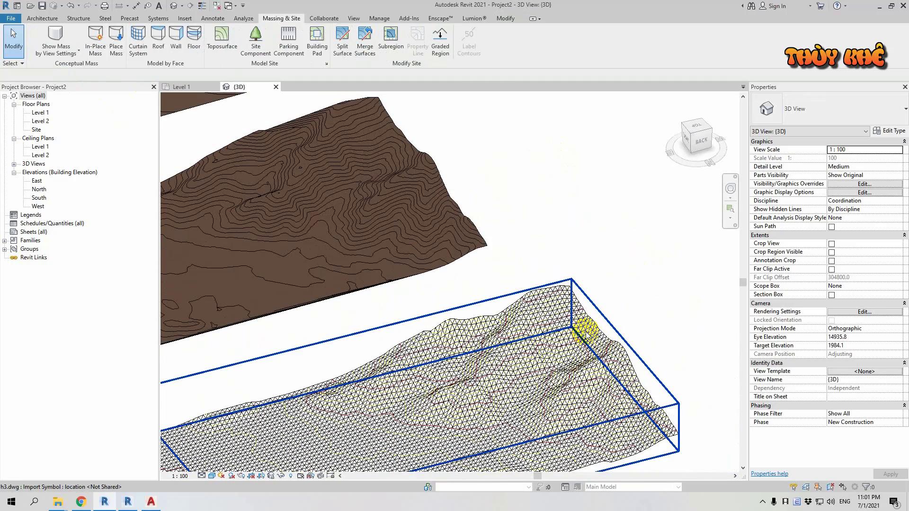
pyautogui.scroll(2, 544, 328)
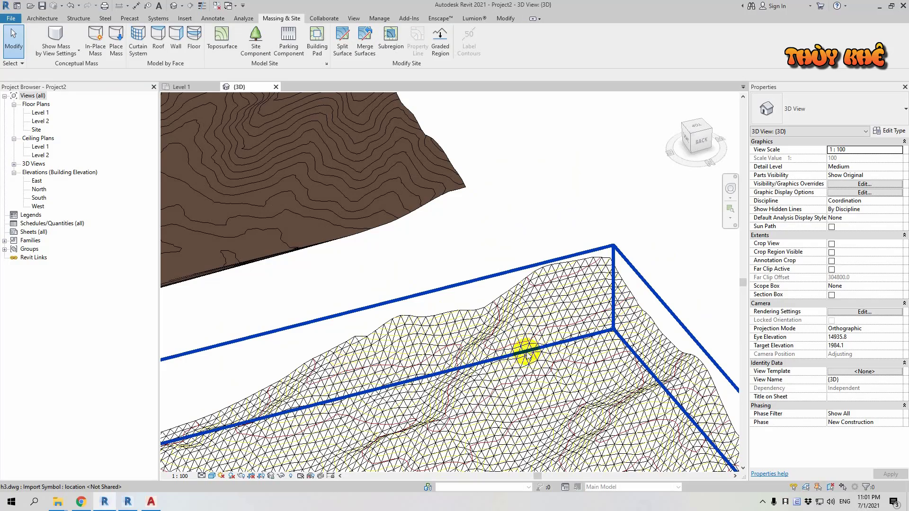
pyautogui.scroll(2, 660, 302)
pyautogui.scroll(2, 657, 299)
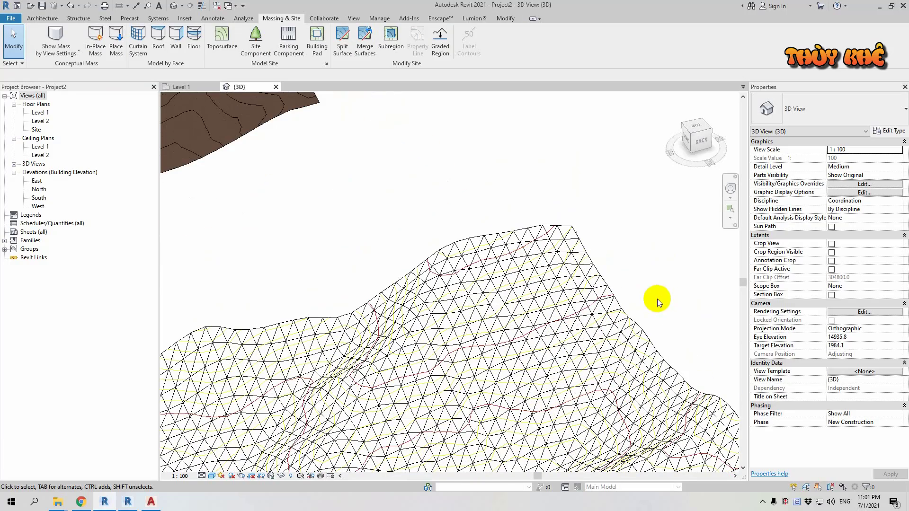
pyautogui.click(584, 263)
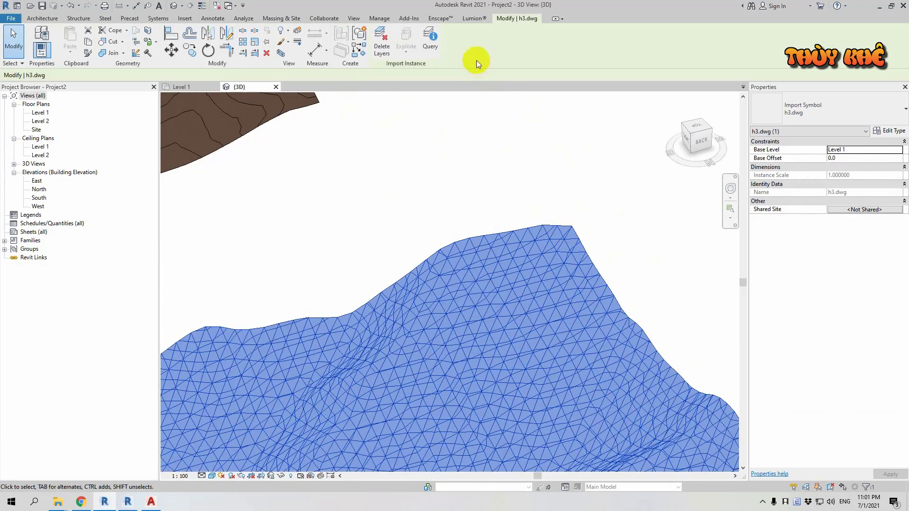
pyautogui.click(661, 287)
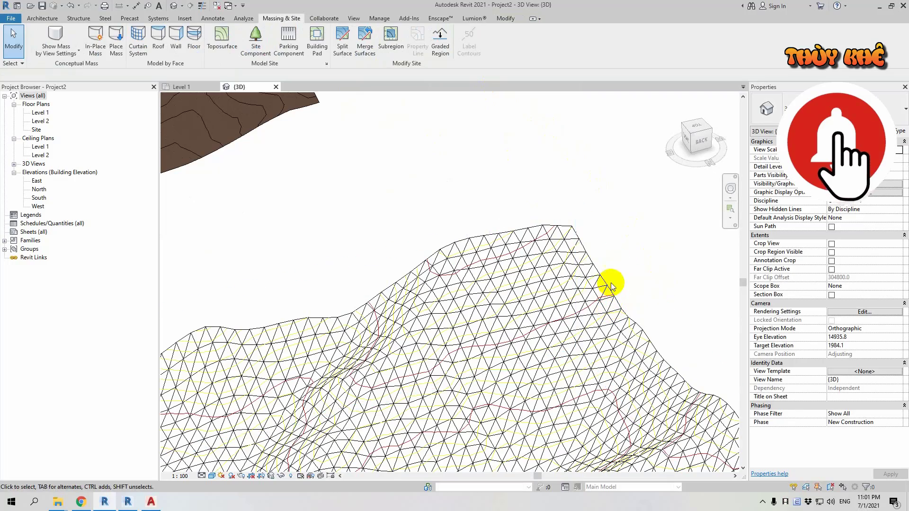
pyautogui.scroll(-2, 610, 287)
pyautogui.moveTo(600, 294); pyautogui.dragTo(792, 369, button='middle')
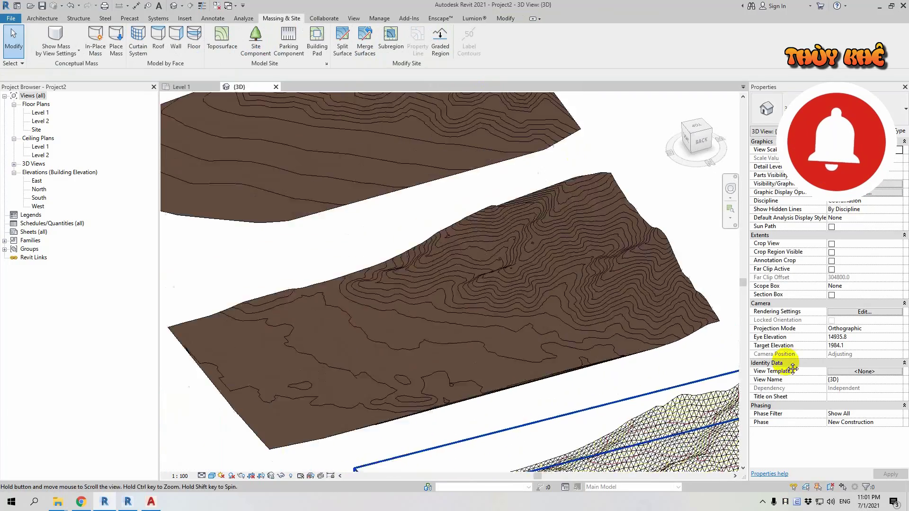
# - Select the lower, middle and upper toposurfaces in turn to check their areas
pyautogui.moveTo(561, 270); pyautogui.dragTo(430, 222, button='middle')
pyautogui.click(662, 345)
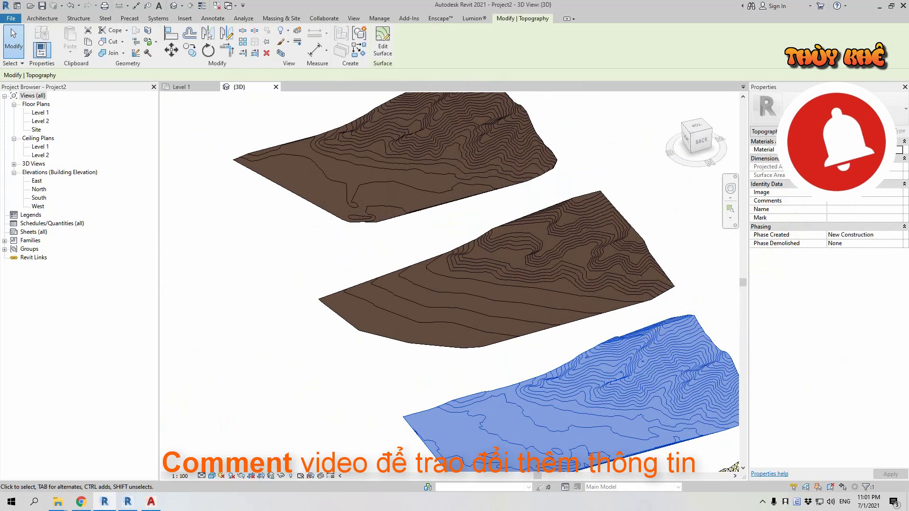
pyautogui.moveTo(700, 199); pyautogui.dragTo(672, 216, button='middle')
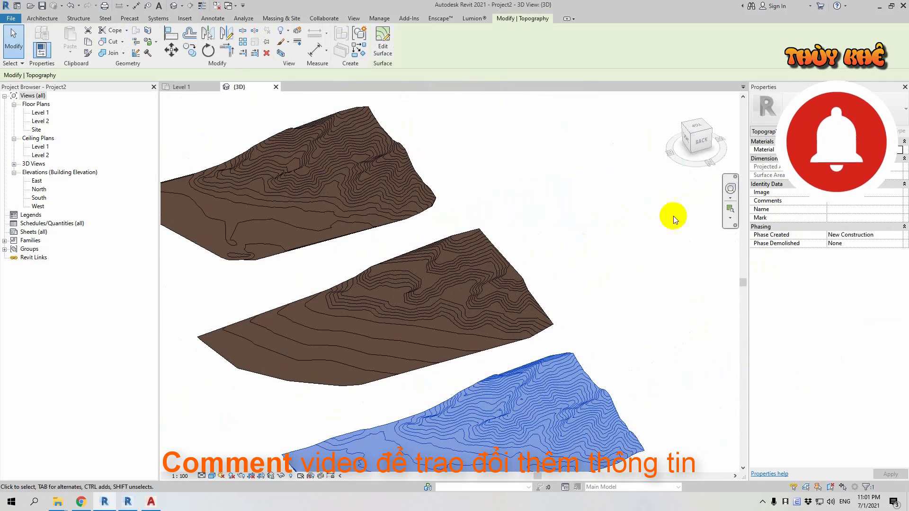
pyautogui.click(510, 277)
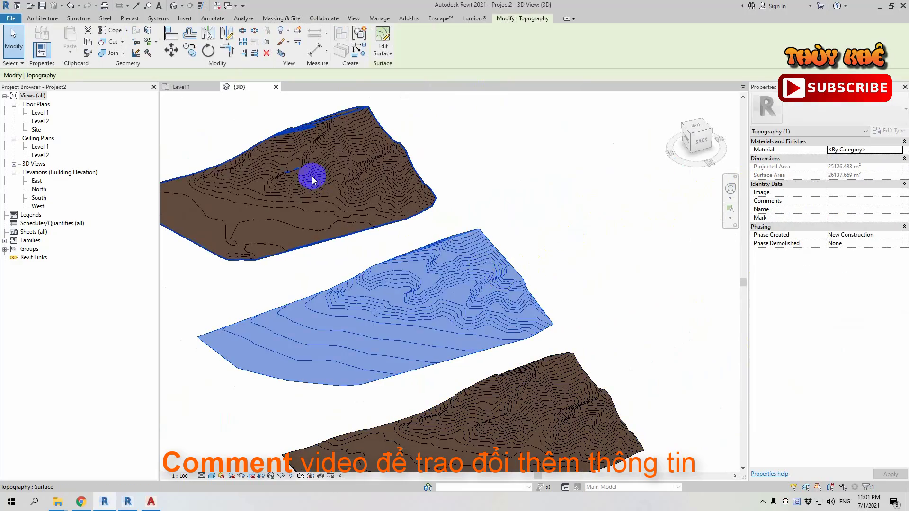
pyautogui.click(313, 179)
pyautogui.click(507, 201)
# - Zoom out and orbit for an overview of all three toposurfaces beside the h3 mesh
pyautogui.scroll(-2, 521, 195)
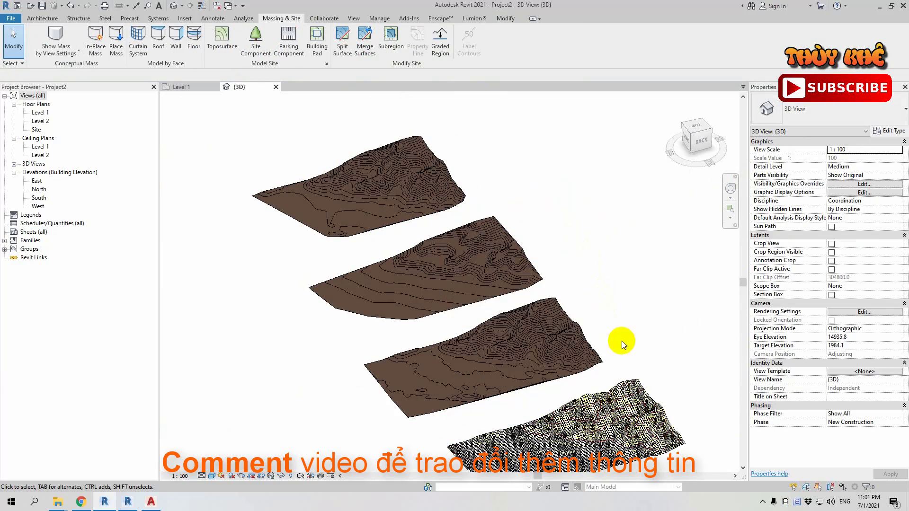
pyautogui.moveTo(574, 318)
pyautogui.keyDown('shift'); pyautogui.mouseDown(button='middle')
pyautogui.moveTo(673, 269)
pyautogui.moveTo(661, 209)
pyautogui.moveTo(618, 264)
pyautogui.moveTo(612, 321)
pyautogui.moveTo(633, 272)
pyautogui.moveTo(619, 295)
pyautogui.mouseUp(button='middle'); pyautogui.keyUp('shift')
pyautogui.scroll(-1, 614, 286)
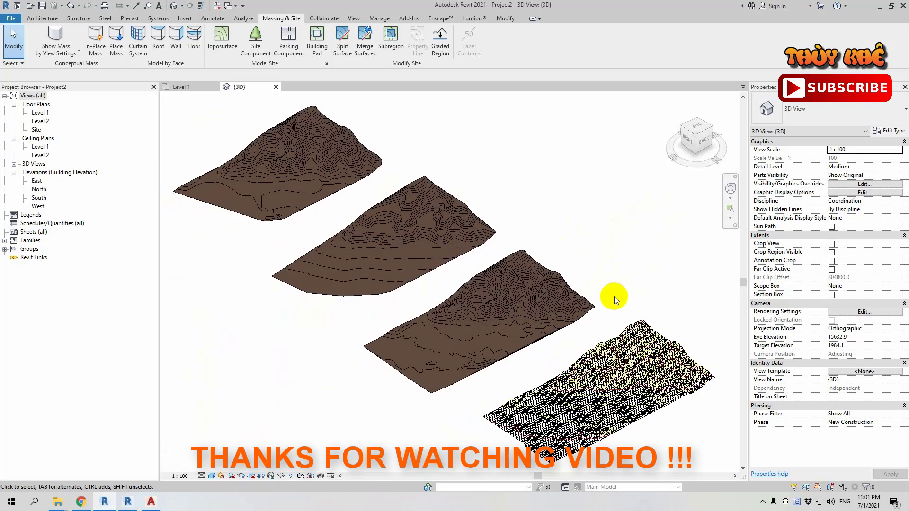